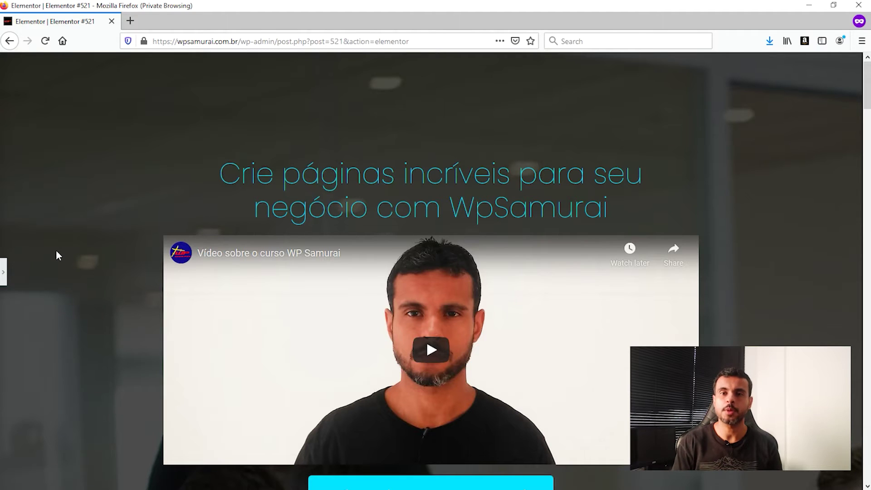
Display the sales page in full screen and examine its opening section, from the headline and video to the buy button and offer countdown.
{"action": "key", "text": "F11"}
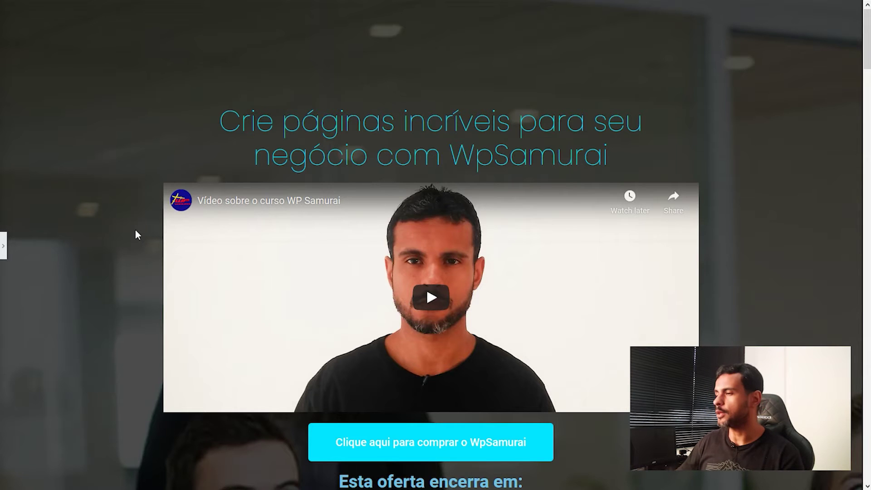
{"action": "scroll", "coordinate": [246, 295], "scroll_direction": "down", "scroll_amount": 6}
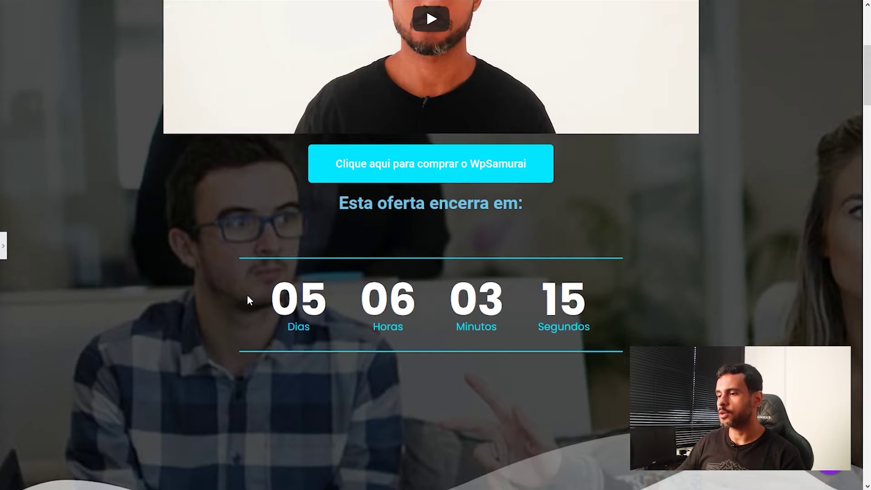
{"action": "scroll", "coordinate": [252, 299], "scroll_direction": "down", "scroll_amount": 8}
{"action": "scroll", "coordinate": [272, 318], "scroll_direction": "up", "scroll_amount": 4}
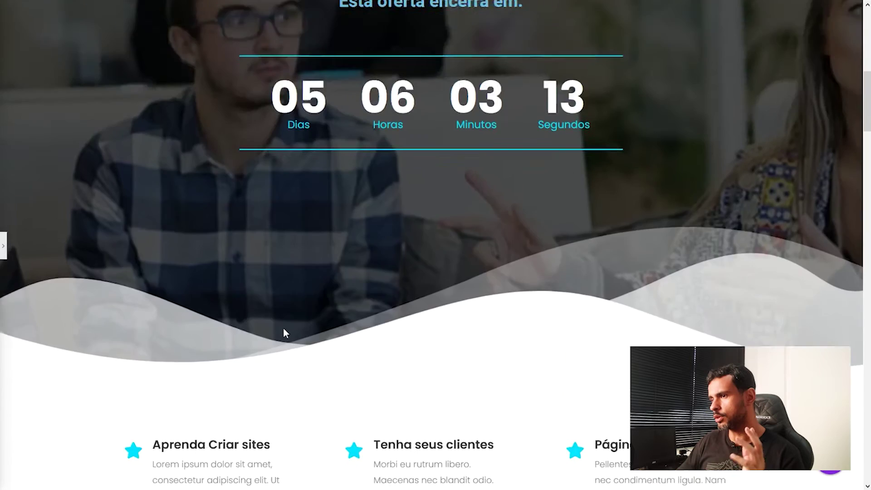
{"action": "scroll", "coordinate": [283, 333], "scroll_direction": "up", "scroll_amount": 10}
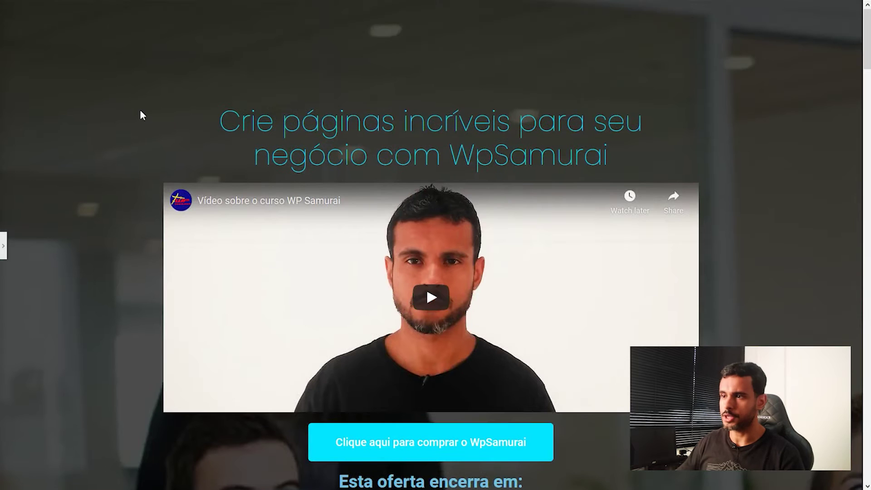
{"action": "left_click_drag", "start_coordinate": [220, 120], "coordinate": [601, 137]}
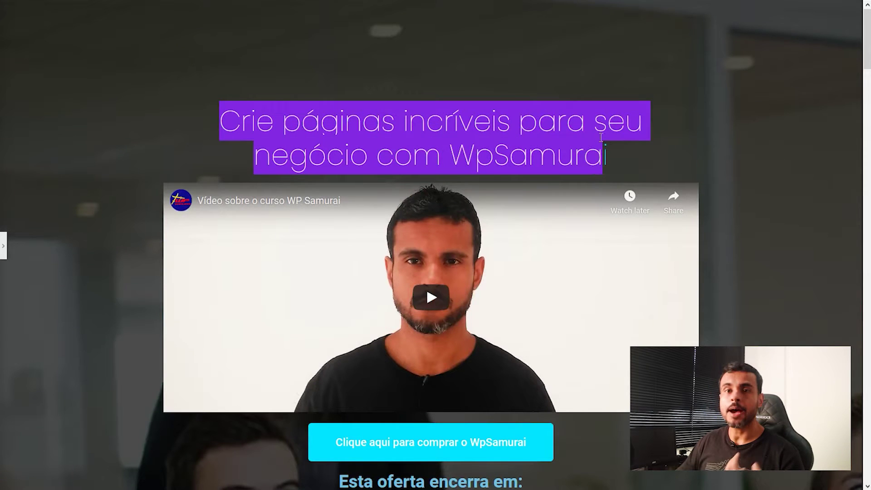
{"action": "left_click", "coordinate": [633, 154]}
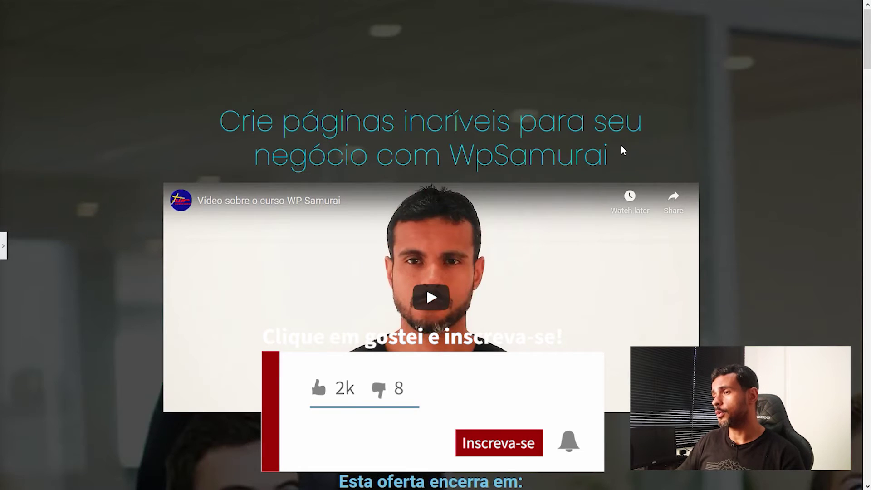
{"action": "scroll", "coordinate": [620, 155], "scroll_direction": "down", "scroll_amount": 3}
{"action": "scroll", "coordinate": [705, 255], "scroll_direction": "up", "scroll_amount": 1}
{"action": "scroll", "coordinate": [706, 256], "scroll_direction": "up", "scroll_amount": 2}
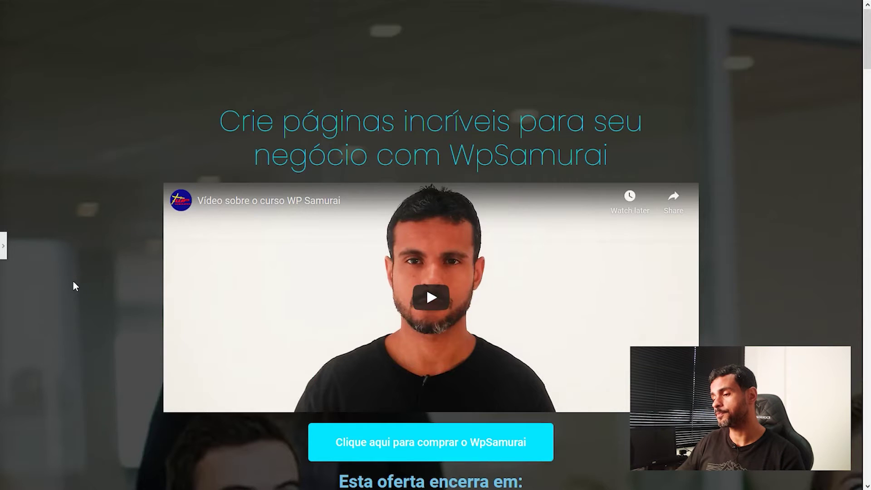
{"action": "scroll", "coordinate": [141, 298], "scroll_direction": "down", "scroll_amount": 3}
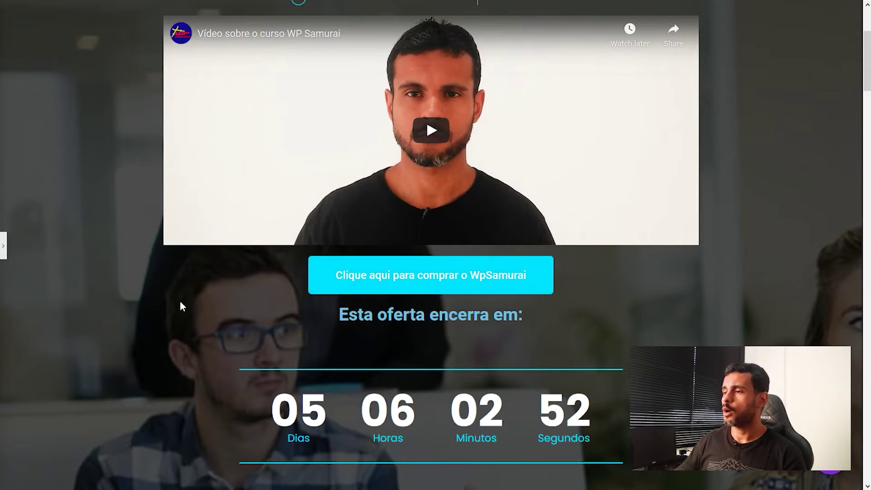
{"action": "scroll", "coordinate": [181, 300], "scroll_direction": "down", "scroll_amount": 2}
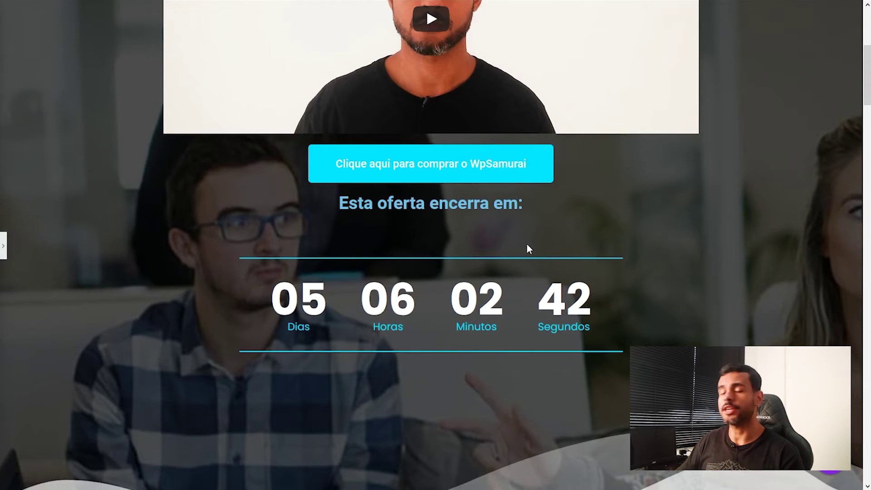
{"action": "scroll", "coordinate": [524, 243], "scroll_direction": "up", "scroll_amount": 5}
{"action": "scroll", "coordinate": [542, 263], "scroll_direction": "up", "scroll_amount": 1}
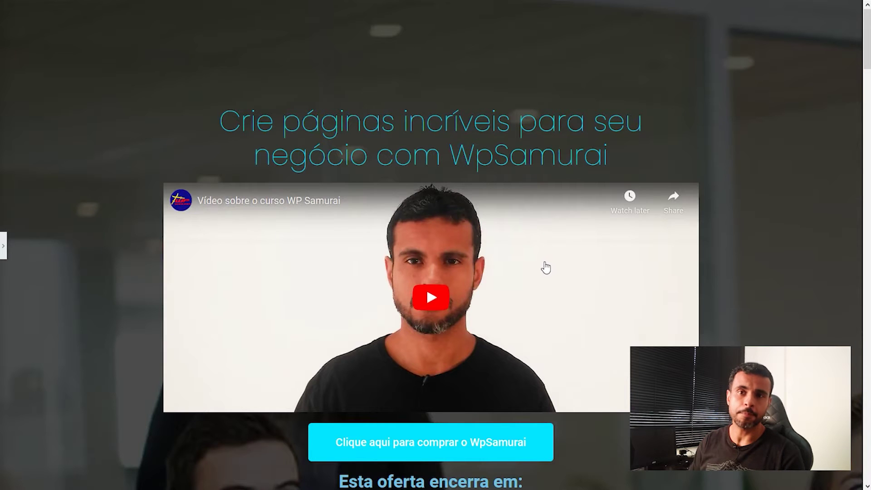
Examine the page's benefits grid, the Produtores profiles and the quote section.
{"action": "scroll", "coordinate": [545, 268], "scroll_direction": "down", "scroll_amount": 12}
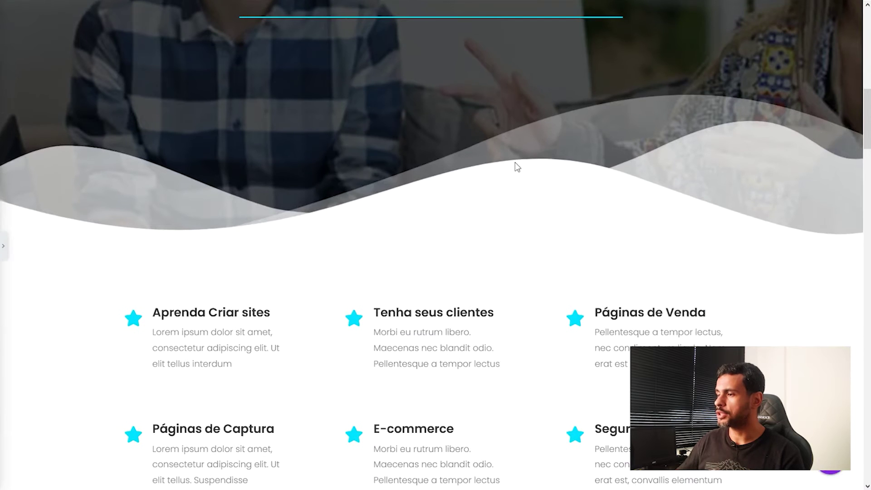
{"action": "scroll", "coordinate": [510, 183], "scroll_direction": "down", "scroll_amount": 3}
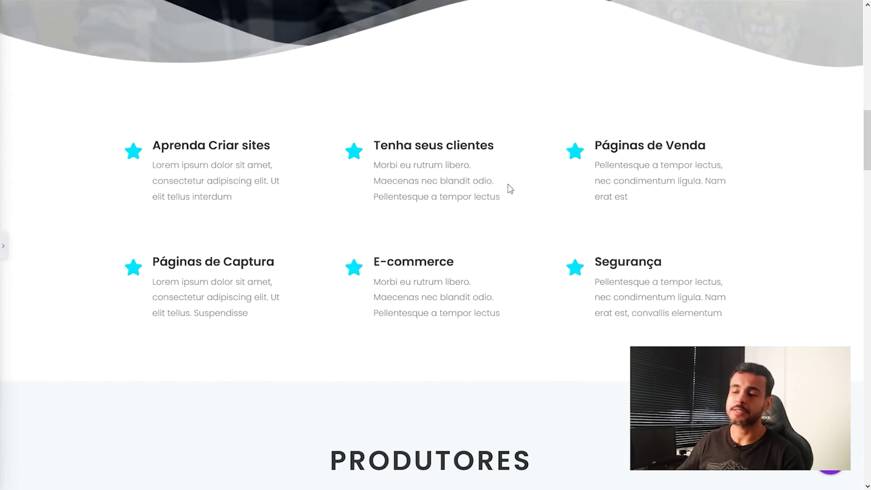
{"action": "scroll", "coordinate": [510, 190], "scroll_direction": "down", "scroll_amount": 4}
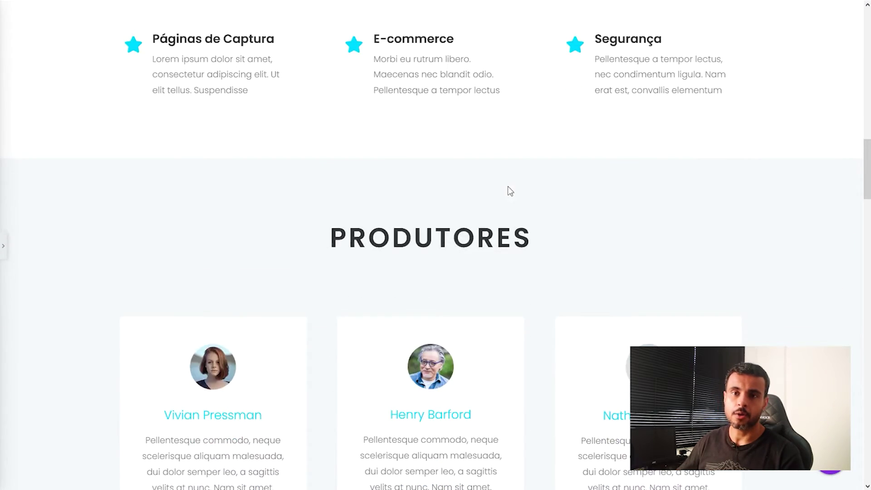
{"action": "scroll", "coordinate": [510, 191], "scroll_direction": "down", "scroll_amount": 4}
{"action": "scroll", "coordinate": [510, 194], "scroll_direction": "down", "scroll_amount": 7}
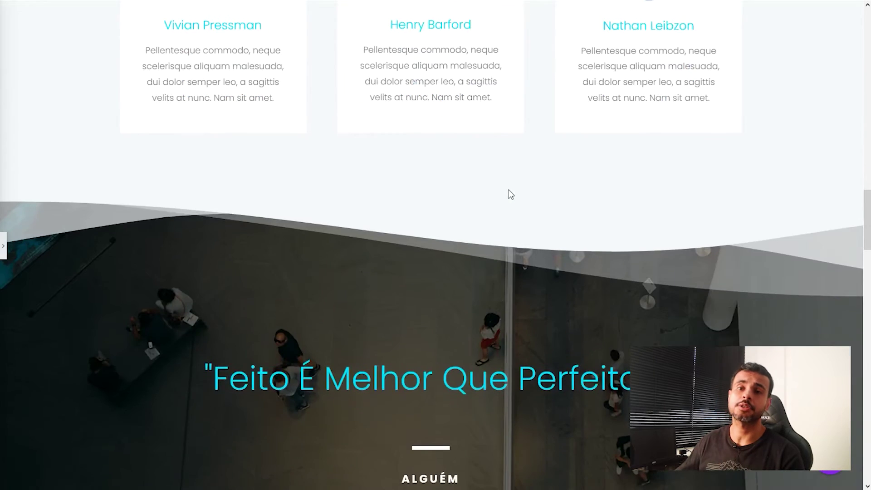
{"action": "scroll", "coordinate": [508, 199], "scroll_direction": "down", "scroll_amount": 3}
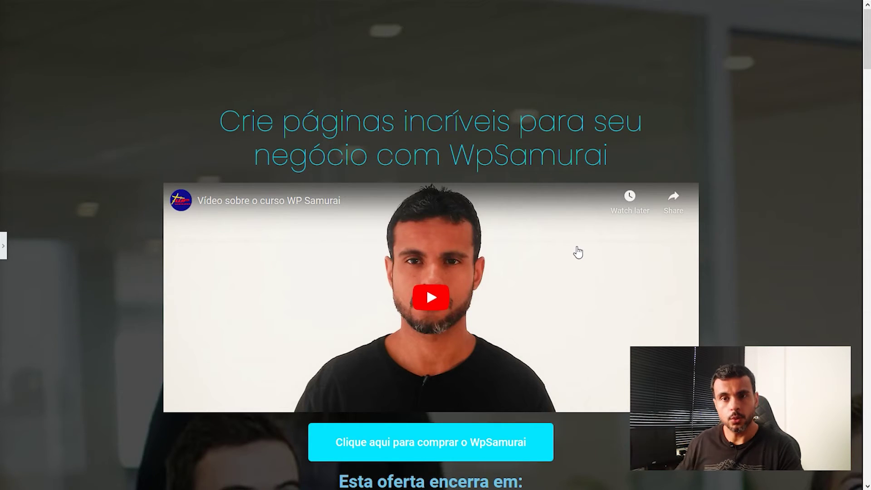
Review the whole page from the countdown through the new articles and pricing tables to the ebook signup section.
{"action": "scroll", "coordinate": [597, 267], "scroll_direction": "down", "scroll_amount": 10}
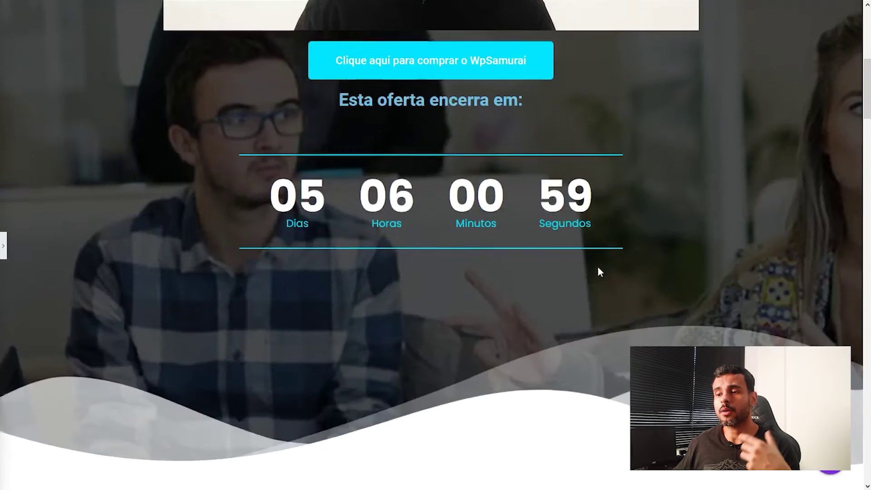
{"action": "scroll", "coordinate": [595, 272], "scroll_direction": "down", "scroll_amount": 3}
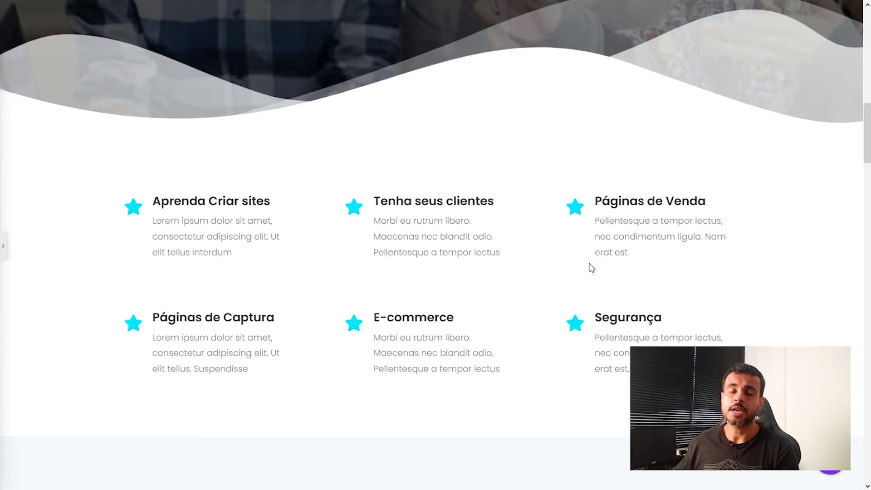
{"action": "scroll", "coordinate": [590, 264], "scroll_direction": "down", "scroll_amount": 5}
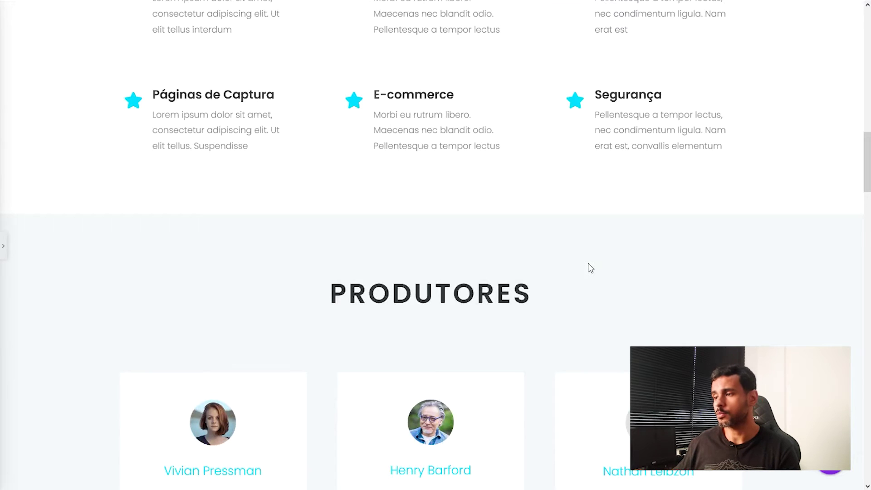
{"action": "scroll", "coordinate": [588, 263], "scroll_direction": "down", "scroll_amount": 12}
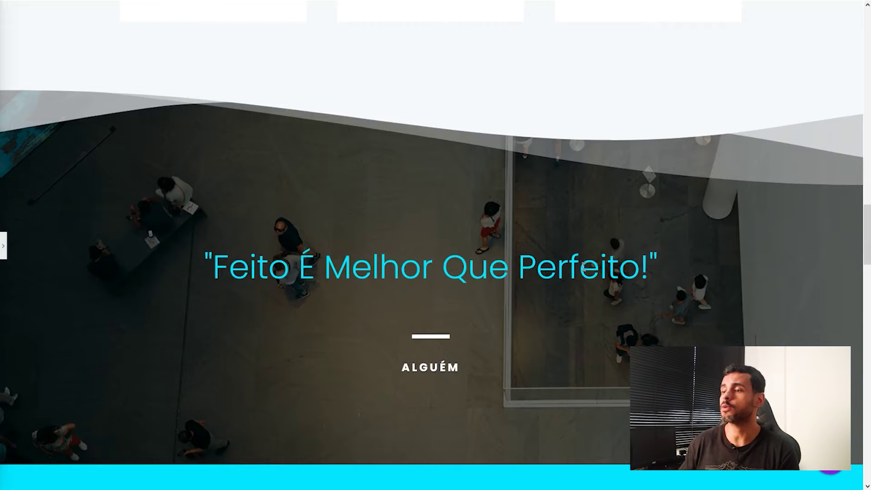
{"action": "scroll", "coordinate": [582, 266], "scroll_direction": "down", "scroll_amount": 12}
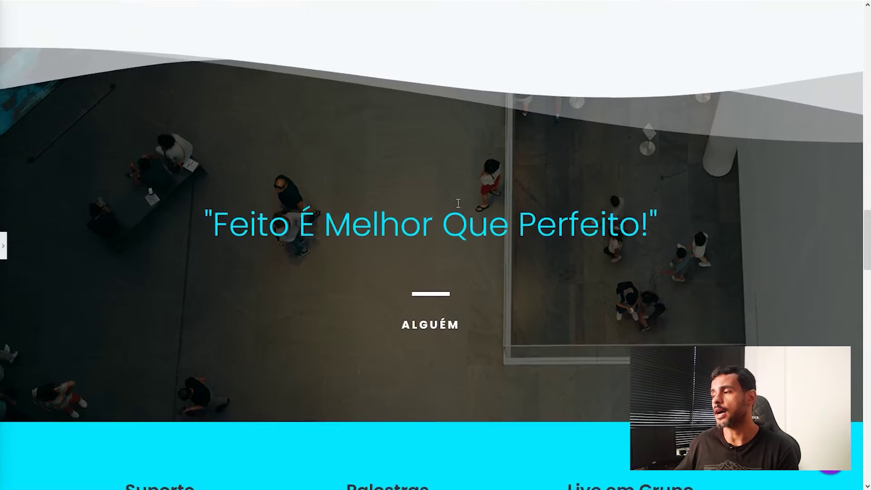
{"action": "scroll", "coordinate": [448, 209], "scroll_direction": "down", "scroll_amount": 5}
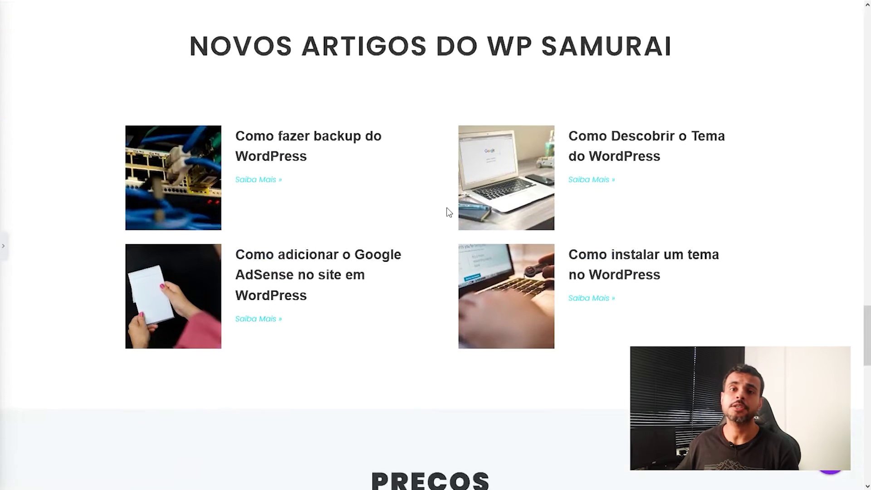
{"action": "scroll", "coordinate": [447, 209], "scroll_direction": "up", "scroll_amount": 2}
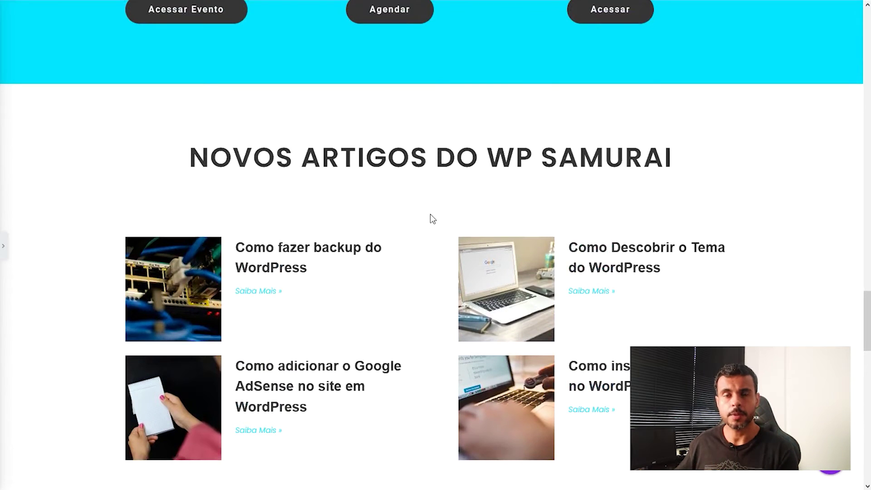
{"action": "scroll", "coordinate": [432, 219], "scroll_direction": "down", "scroll_amount": 2}
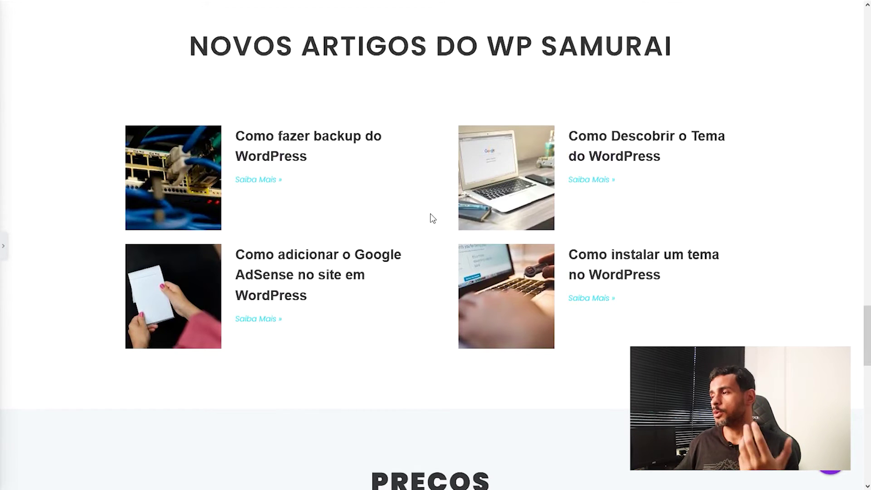
{"action": "scroll", "coordinate": [436, 219], "scroll_direction": "up", "scroll_amount": 1}
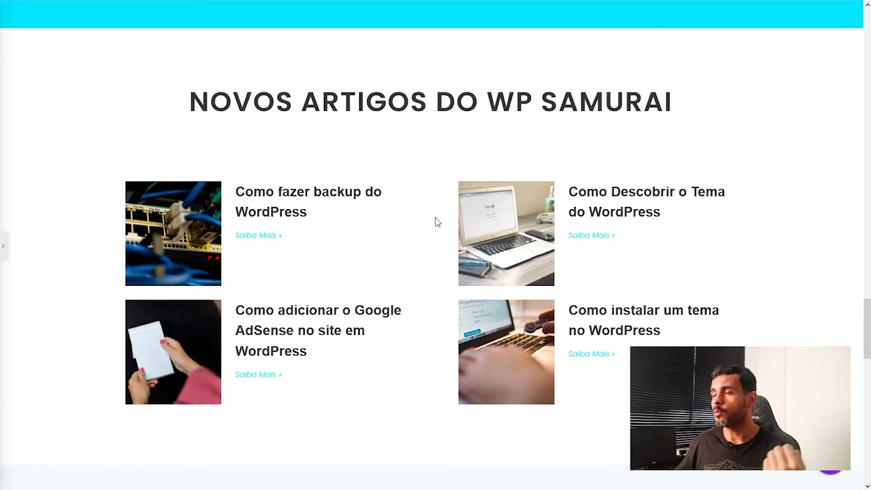
{"action": "scroll", "coordinate": [435, 217], "scroll_direction": "up", "scroll_amount": 6}
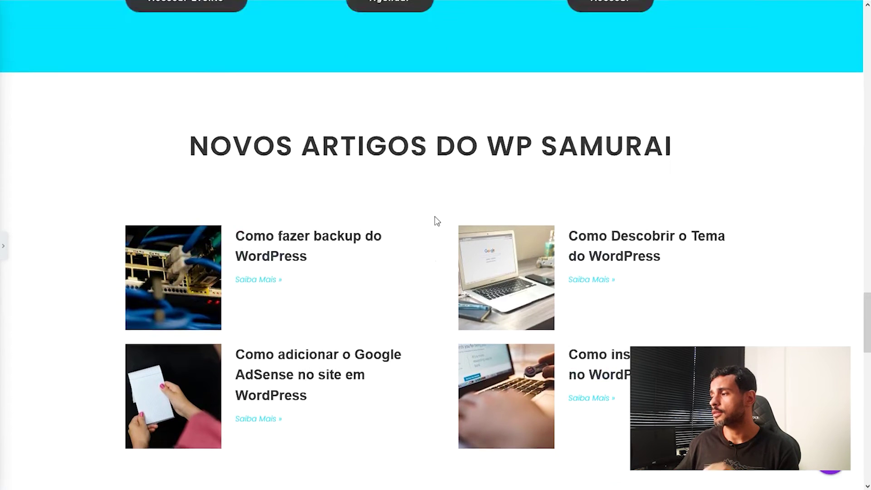
{"action": "scroll", "coordinate": [436, 220], "scroll_direction": "down", "scroll_amount": 6}
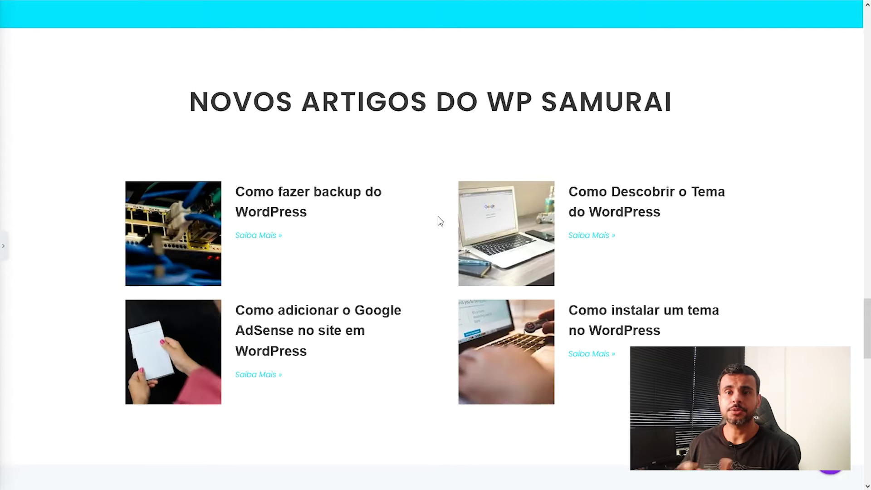
{"action": "scroll", "coordinate": [439, 221], "scroll_direction": "down", "scroll_amount": 10}
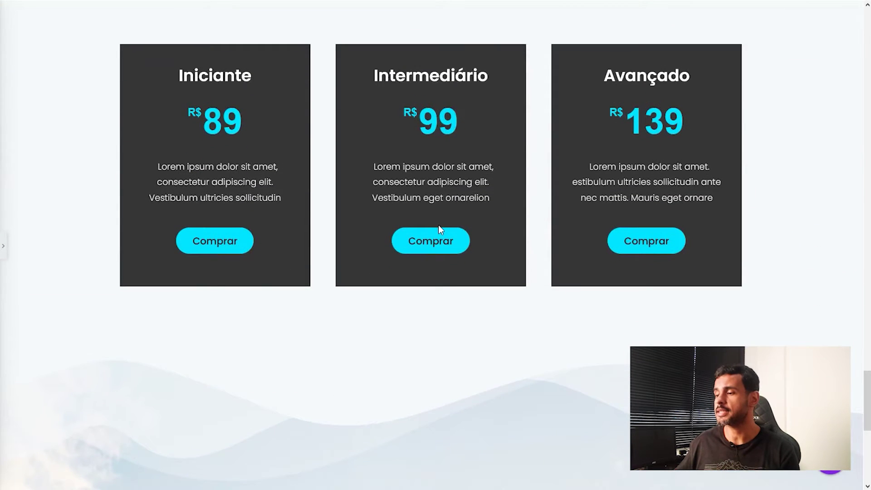
{"action": "scroll", "coordinate": [438, 227], "scroll_direction": "down", "scroll_amount": 3}
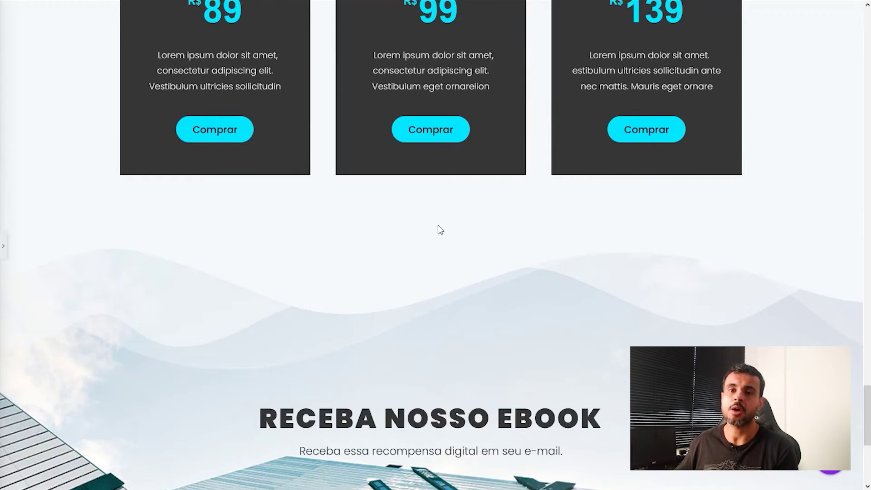
Return to the start of the page and look again at the six-item benefits grid above the Produtores section.
{"action": "scroll", "coordinate": [438, 227], "scroll_direction": "up", "scroll_amount": 15}
{"action": "scroll", "coordinate": [448, 248], "scroll_direction": "up", "scroll_amount": 20}
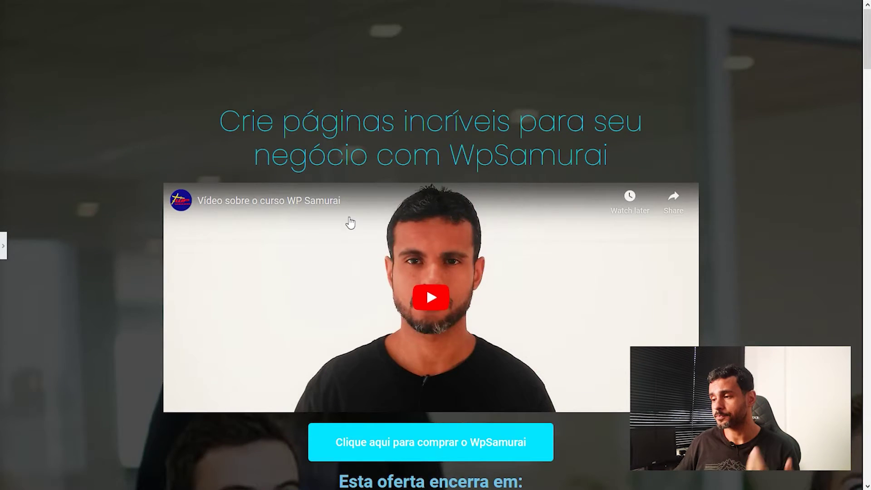
{"action": "scroll", "coordinate": [349, 223], "scroll_direction": "down", "scroll_amount": 15}
{"action": "scroll", "coordinate": [350, 226], "scroll_direction": "down", "scroll_amount": 3}
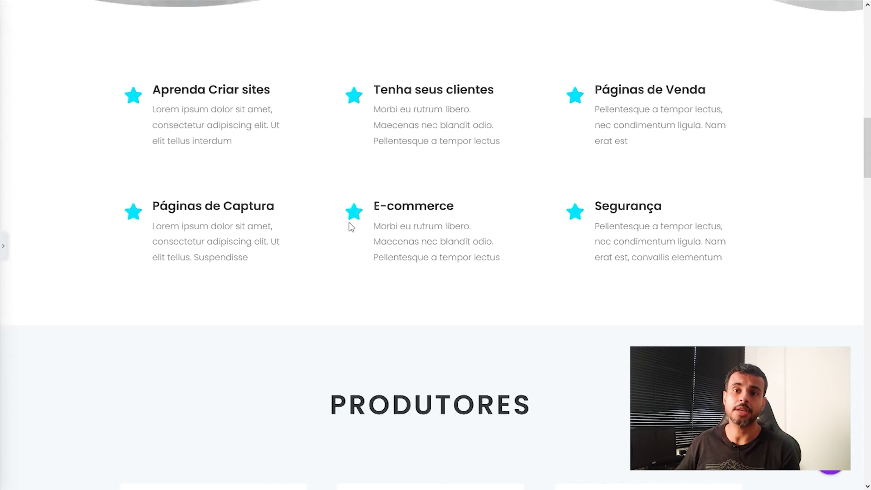
{"action": "scroll", "coordinate": [322, 230], "scroll_direction": "down", "scroll_amount": 4}
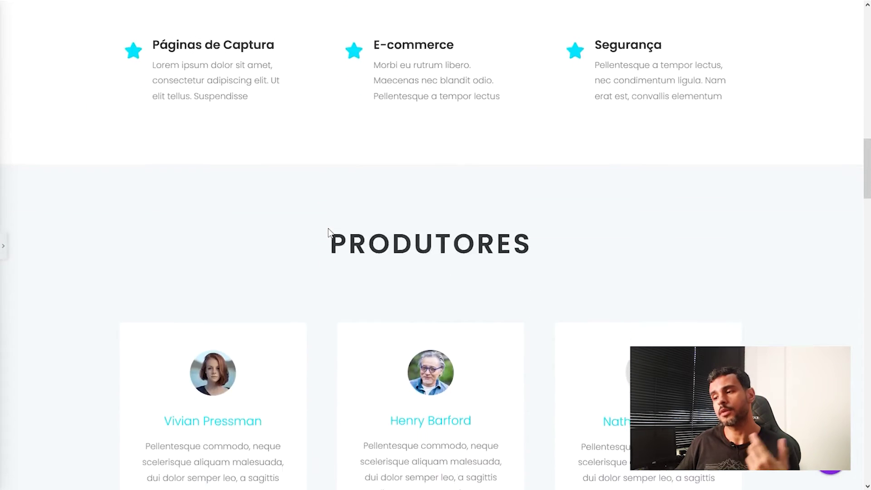
{"action": "scroll", "coordinate": [329, 231], "scroll_direction": "up", "scroll_amount": 9}
{"action": "scroll", "coordinate": [333, 233], "scroll_direction": "down", "scroll_amount": 4}
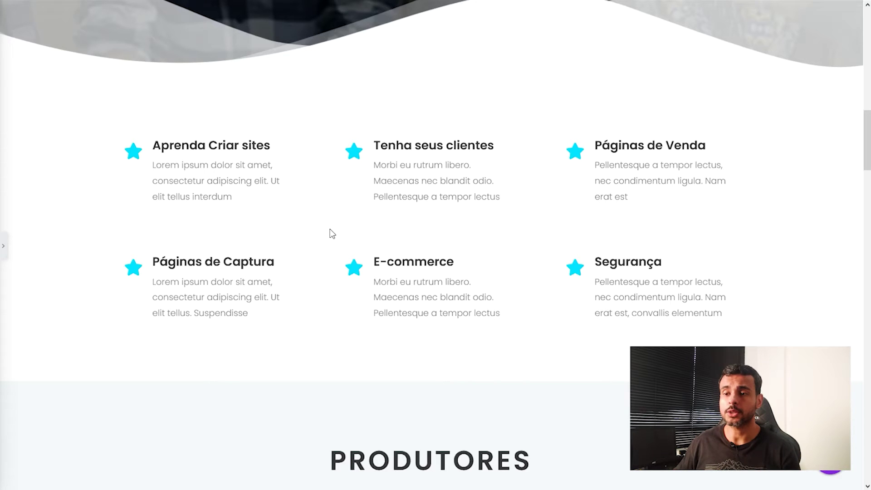
Show the Elementor widget panel beside the page and bring the opening headline and video section into view.
{"action": "left_click", "coordinate": [3, 246]}
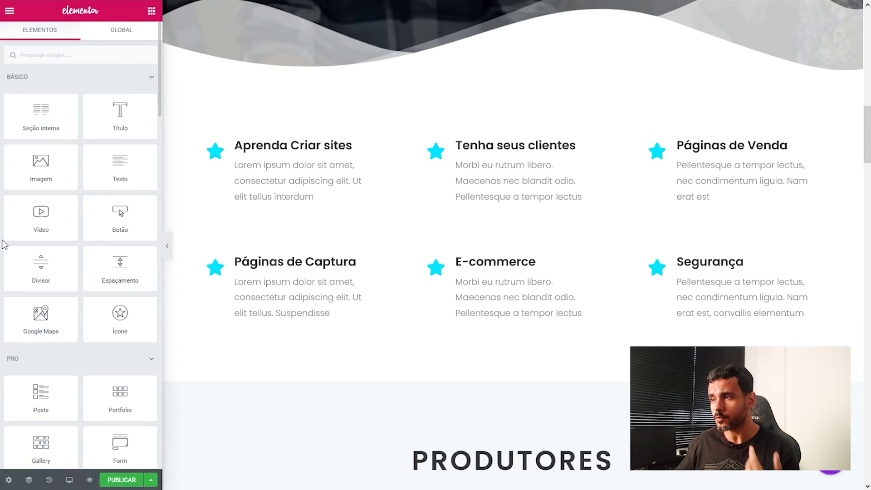
{"action": "scroll", "coordinate": [357, 207], "scroll_direction": "up", "scroll_amount": 15}
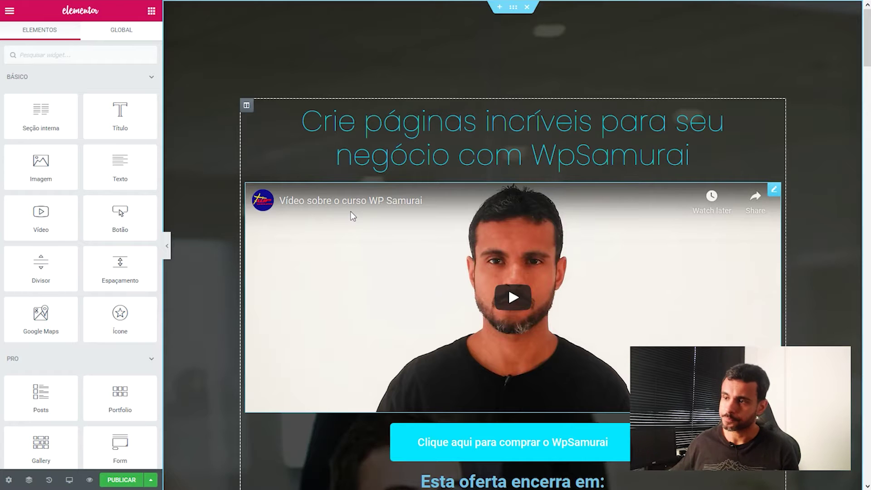
{"action": "scroll", "coordinate": [350, 211], "scroll_direction": "down", "scroll_amount": 5}
{"action": "scroll", "coordinate": [547, 186], "scroll_direction": "up", "scroll_amount": 5}
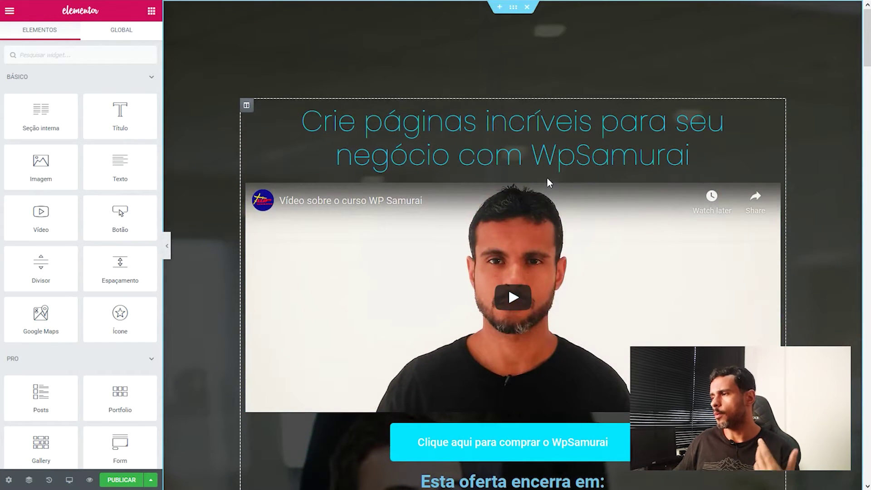
Replace the opening headline's text with "Novo título para a nossa oferta".
{"action": "scroll", "coordinate": [551, 171], "scroll_direction": "down", "scroll_amount": 2}
{"action": "scroll", "coordinate": [551, 175], "scroll_direction": "up", "scroll_amount": 2}
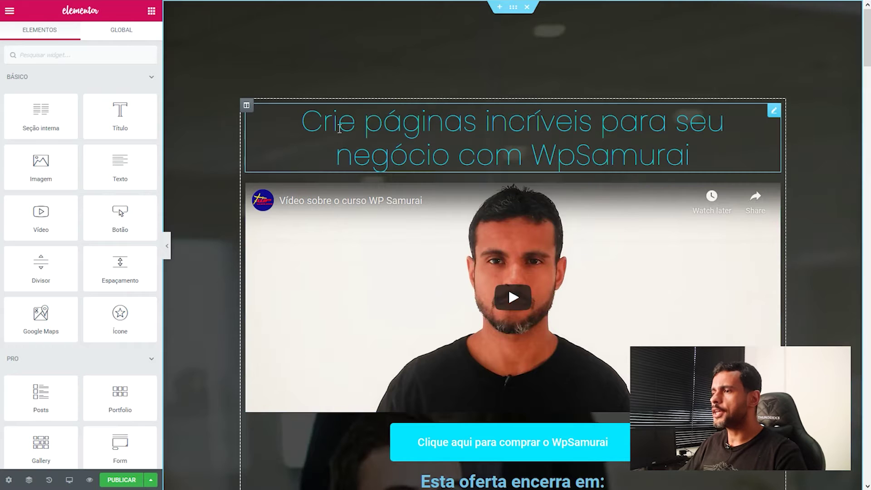
{"action": "left_click", "coordinate": [596, 140]}
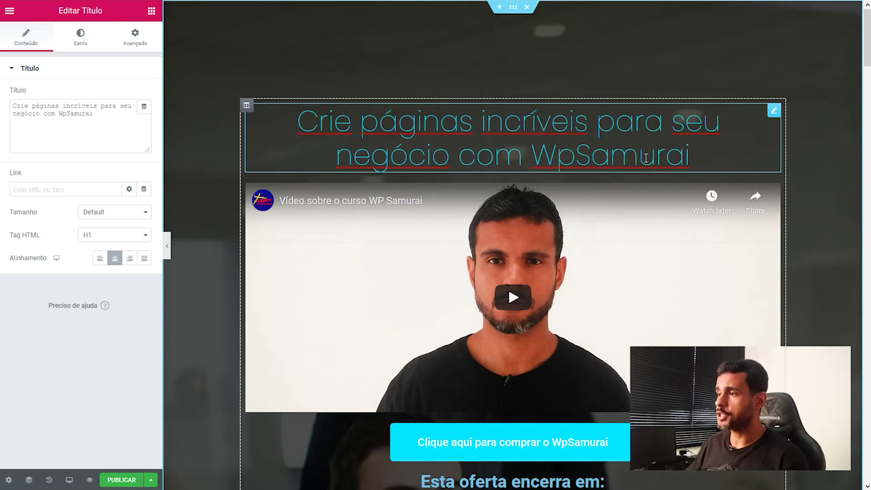
{"action": "left_click_drag", "start_coordinate": [699, 158], "coordinate": [294, 129]}
{"action": "left_click", "coordinate": [434, 139]}
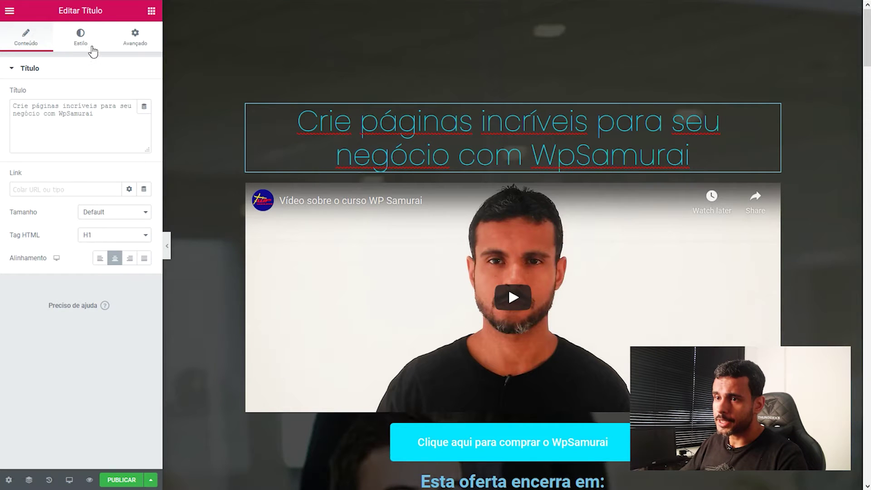
{"action": "left_click_drag", "start_coordinate": [118, 136], "coordinate": [14, 104]}
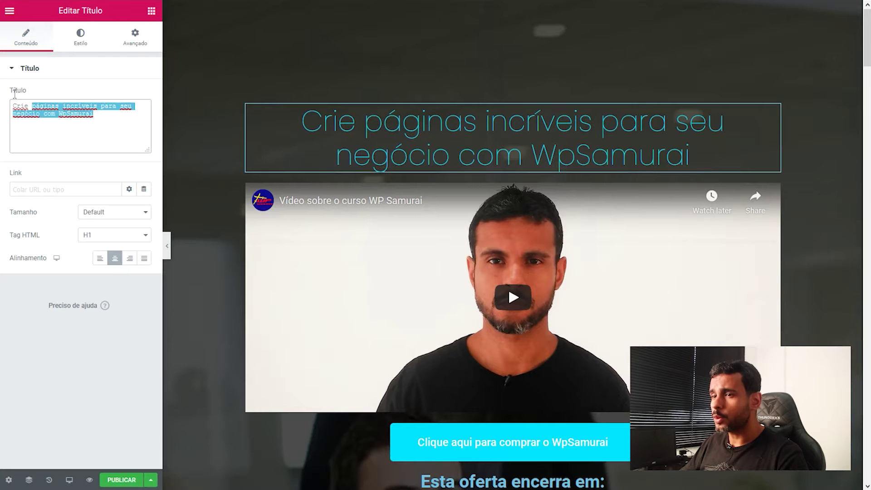
{"action": "left_click", "coordinate": [65, 127]}
{"action": "left_click_drag", "start_coordinate": [148, 131], "coordinate": [1, 88]}
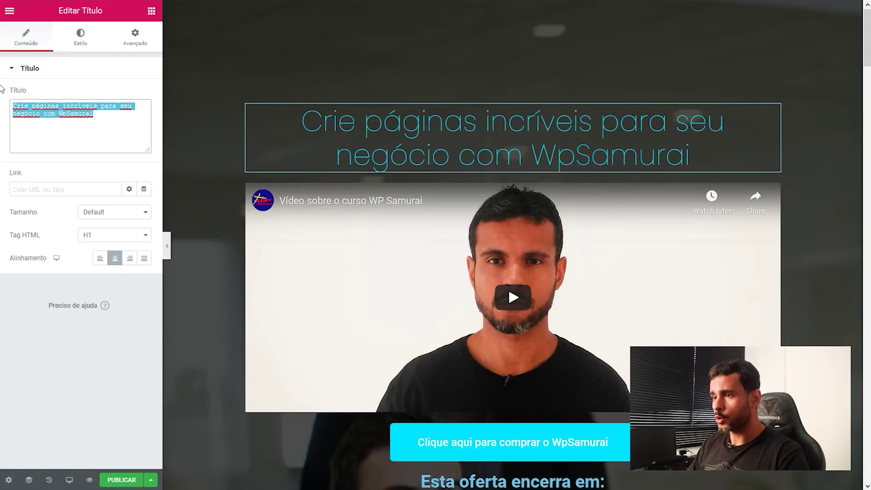
{"action": "type", "text": "Novo título"}
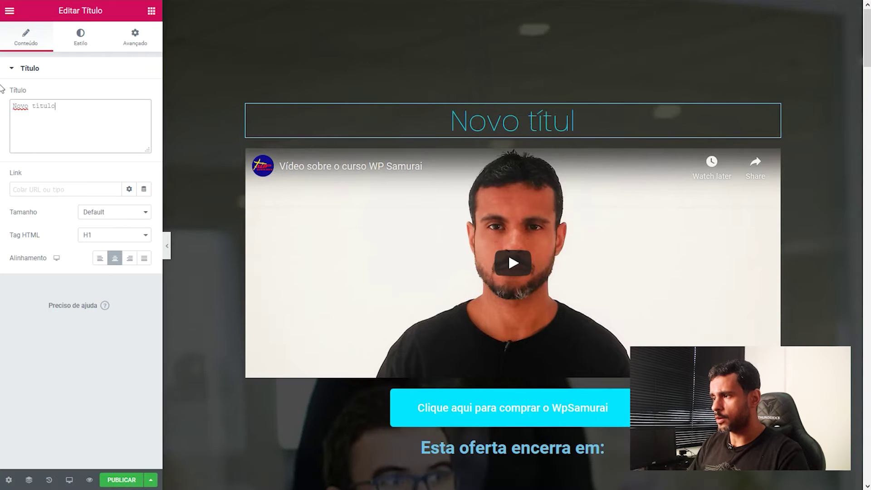
{"action": "type", "text": " para o nosso"}
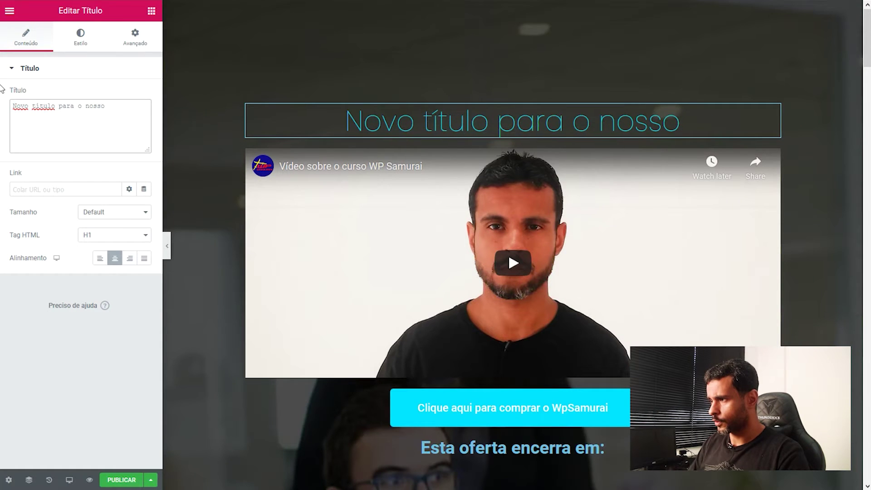
{"action": "key", "text": "BackSpace"}
{"action": "key", "text": "BackSpace"}
{"action": "key", "text": "BackSpace"}
{"action": "key", "text": "BackSpace"}
{"action": "key", "text": "BackSpace"}
{"action": "key", "text": "BackSpace"}
{"action": "key", "text": "BackSpace"}
{"action": "type", "text": "a"}
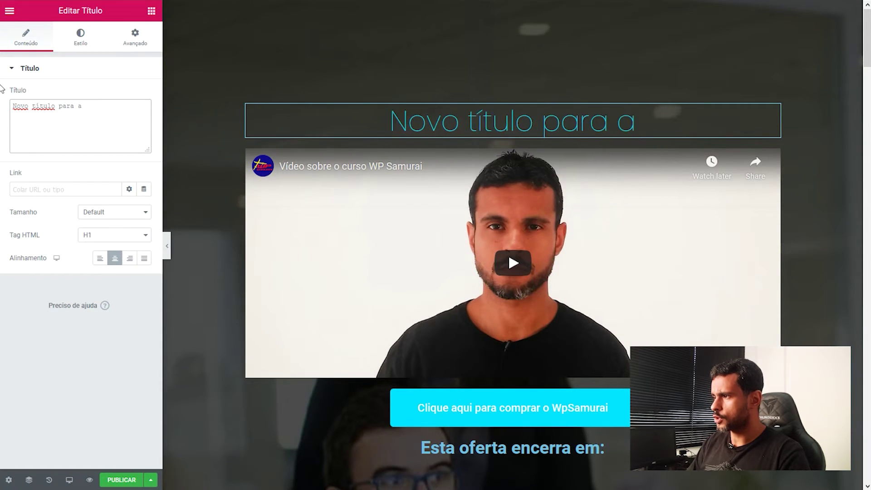
{"action": "type", "text": " nossa oferta"}
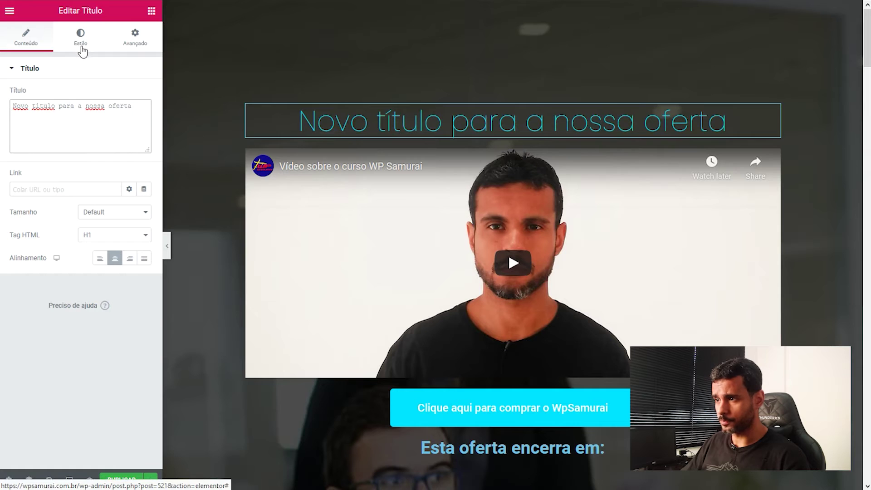
Change the headline's font family to Arial and set its font size to 77 px.
{"action": "left_click", "coordinate": [80, 51]}
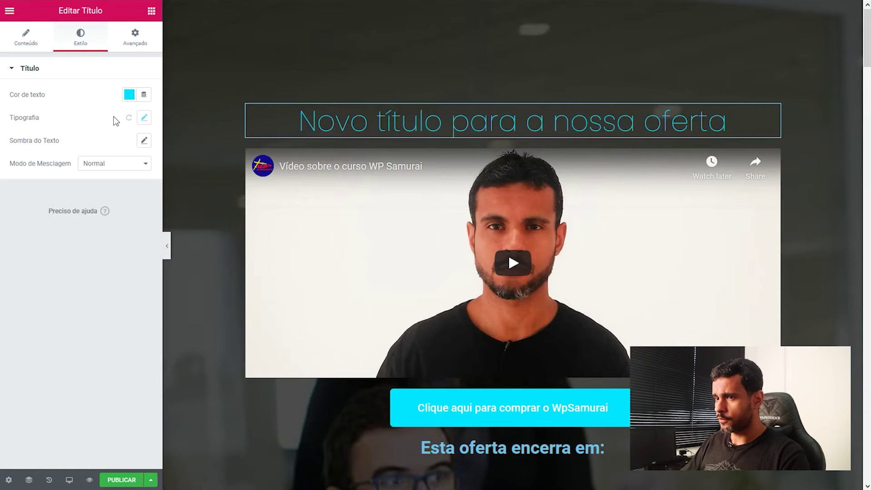
{"action": "left_click", "coordinate": [144, 118]}
{"action": "left_click_drag", "start_coordinate": [43, 192], "coordinate": [62, 196]}
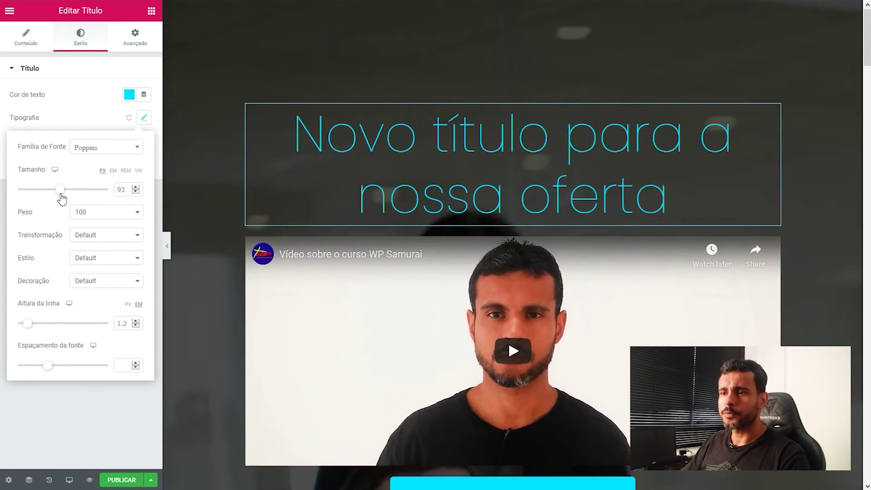
{"action": "left_click", "coordinate": [90, 147]}
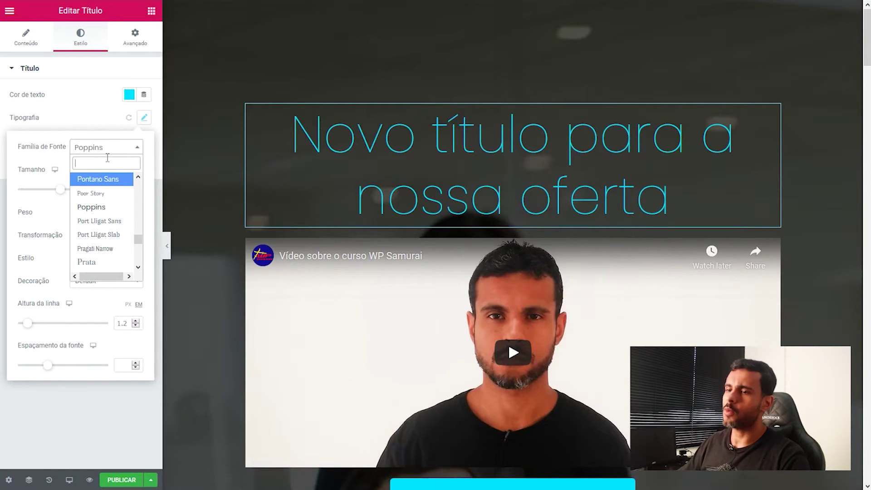
{"action": "type", "text": "arial"}
{"action": "left_click", "coordinate": [89, 200]}
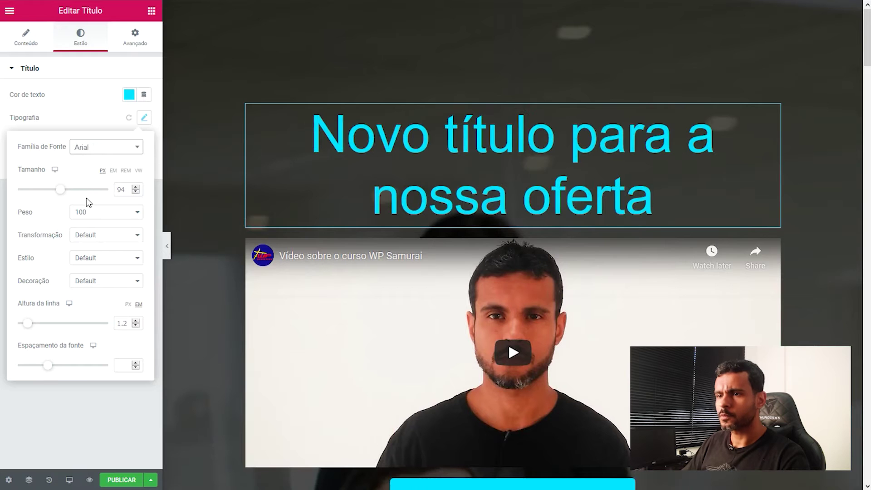
{"action": "mouse_move", "coordinate": [62, 196]}
{"action": "left_mouse_down"}
{"action": "mouse_move", "coordinate": [46, 198]}
{"action": "mouse_move", "coordinate": [57, 199]}
{"action": "left_mouse_up"}
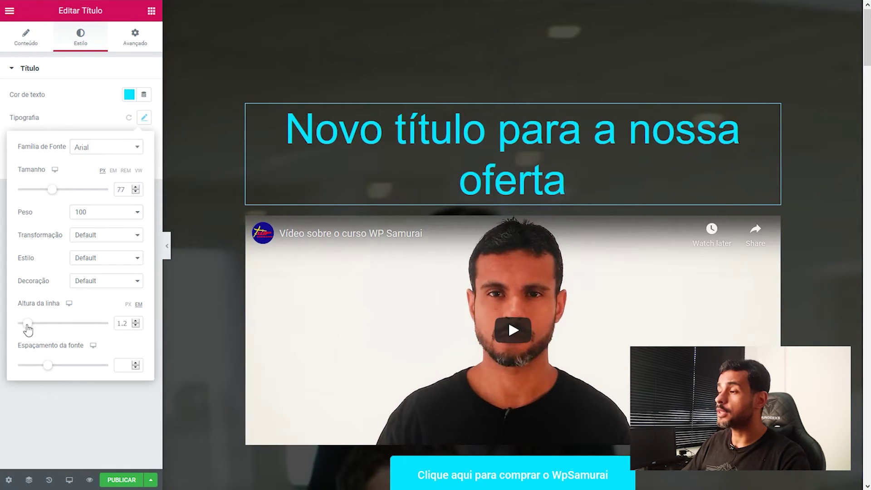
Set the headline's line height to 0.8 em and its letter spacing to 2.3.
{"action": "mouse_move", "coordinate": [30, 329]}
{"action": "left_mouse_down"}
{"action": "mouse_move", "coordinate": [42, 330]}
{"action": "mouse_move", "coordinate": [25, 335]}
{"action": "left_mouse_up"}
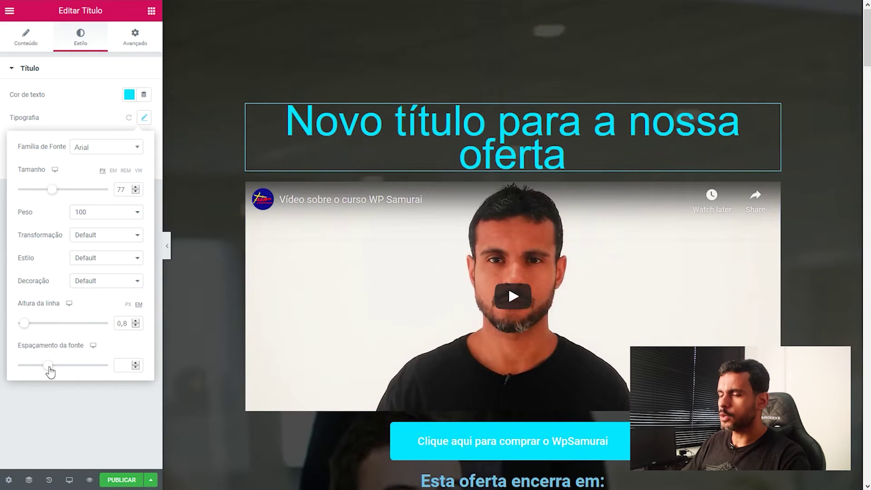
{"action": "mouse_move", "coordinate": [49, 366]}
{"action": "left_mouse_down"}
{"action": "mouse_move", "coordinate": [74, 375]}
{"action": "mouse_move", "coordinate": [62, 370]}
{"action": "left_mouse_up"}
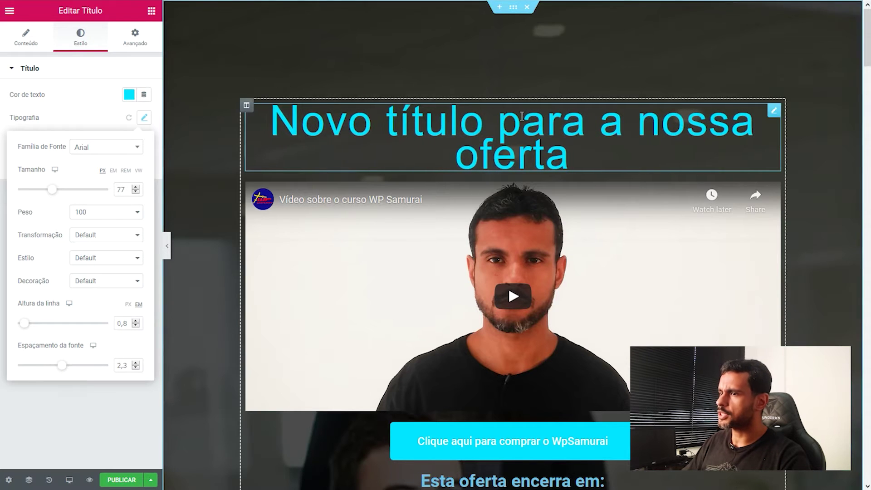
{"action": "left_click", "coordinate": [223, 132]}
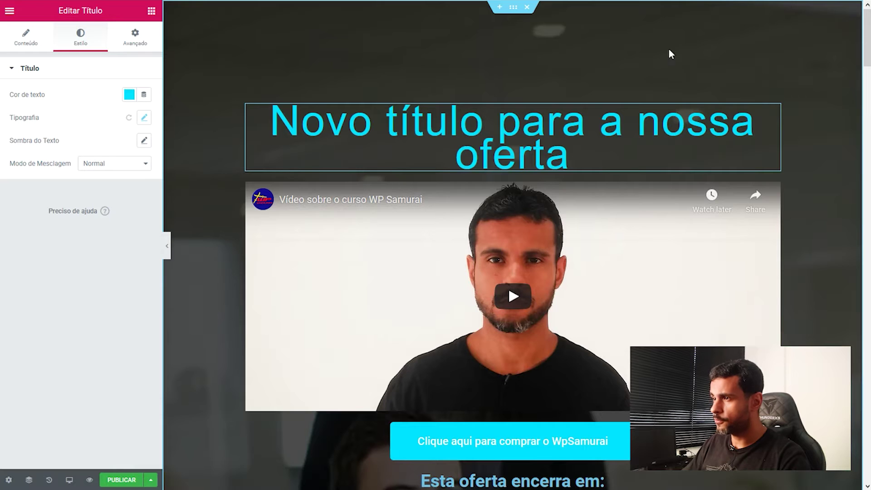
Reduce the top padding of the opening section to under 52 px, moving the headline and video up.
{"action": "left_click", "coordinate": [512, 13]}
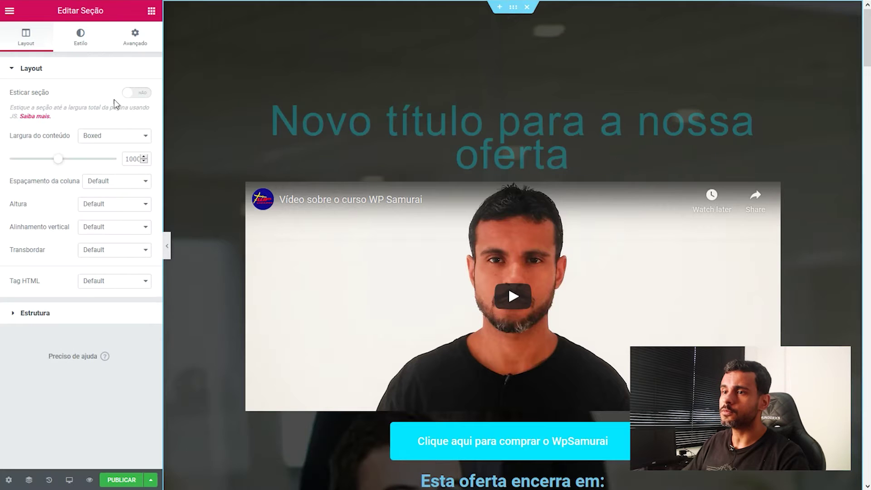
{"action": "left_click", "coordinate": [134, 39]}
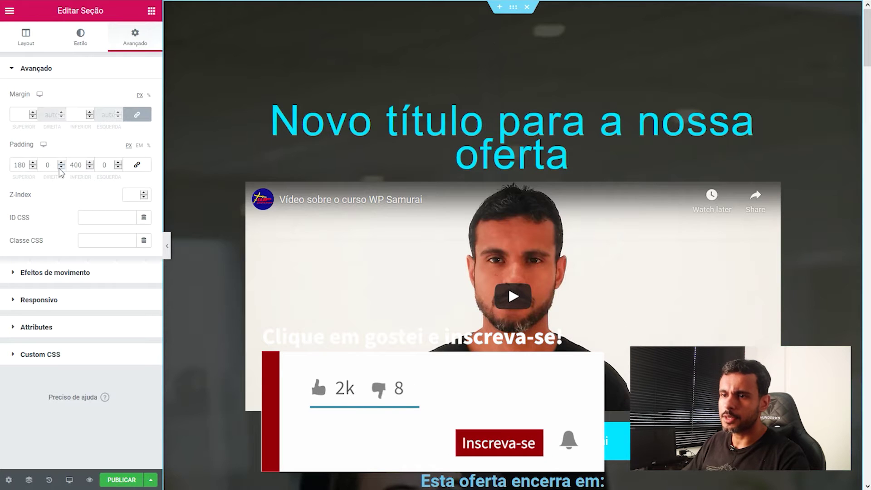
{"action": "left_click", "coordinate": [33, 166]}
{"action": "left_click", "coordinate": [33, 167]}
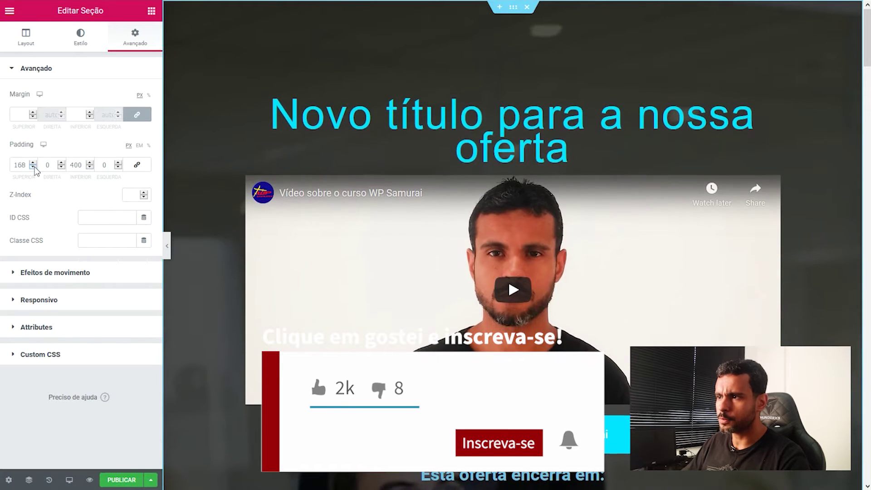
{"action": "left_click", "coordinate": [33, 167]}
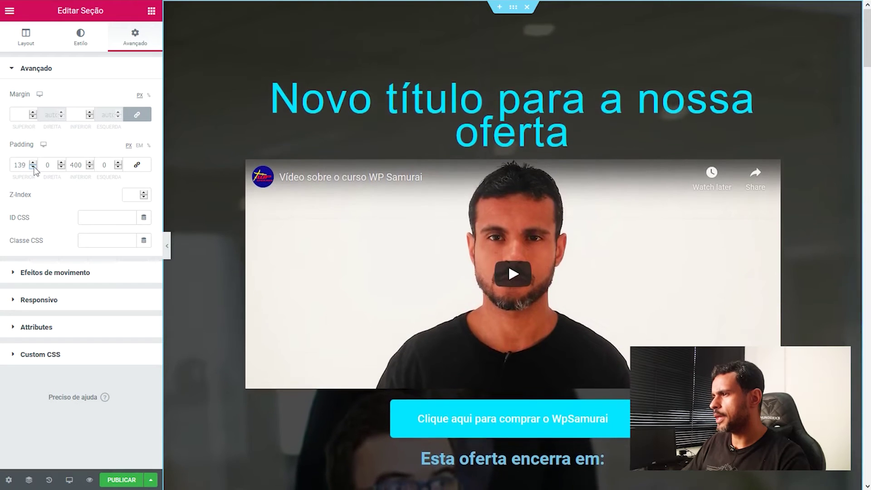
{"action": "left_click", "coordinate": [33, 167]}
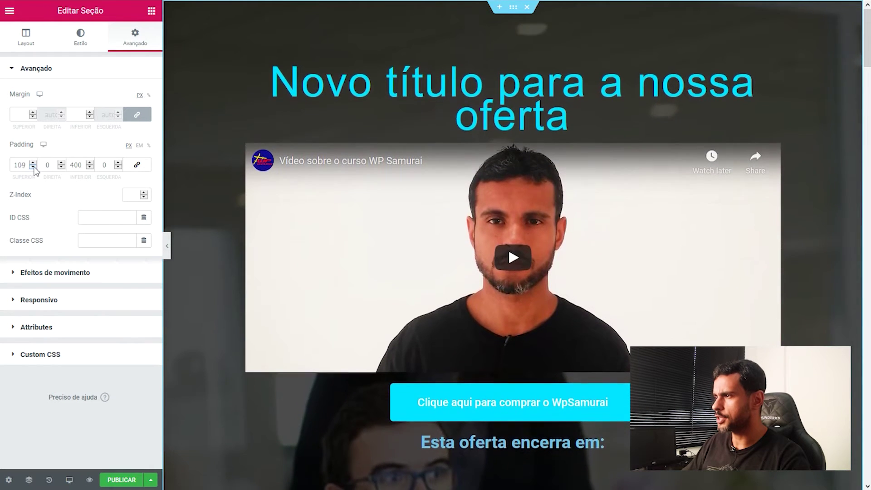
{"action": "left_click", "coordinate": [33, 167]}
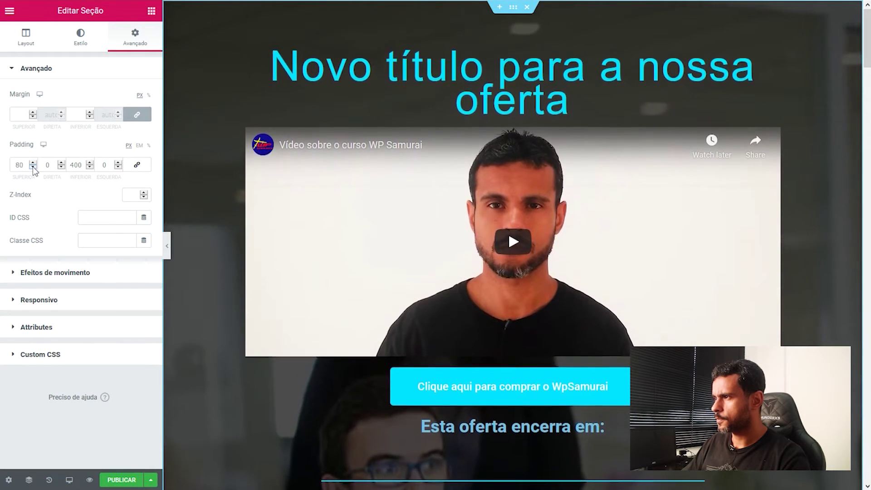
{"action": "left_click", "coordinate": [33, 167]}
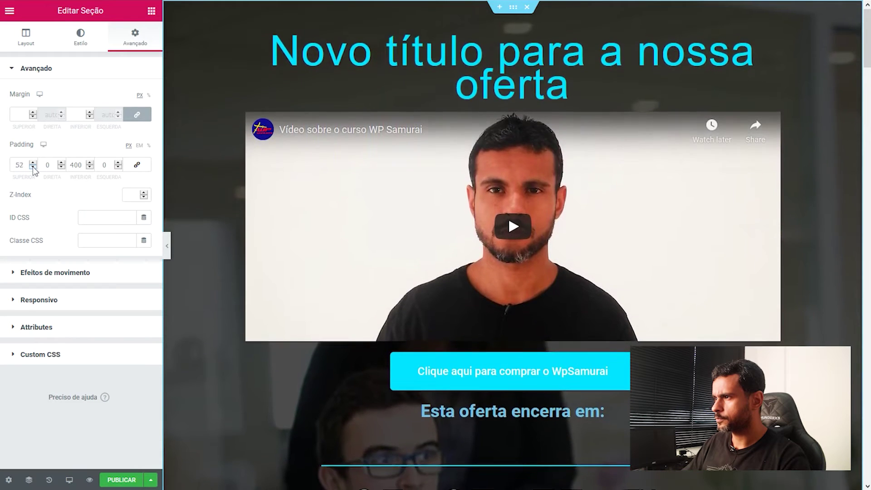
{"action": "left_click", "coordinate": [33, 166]}
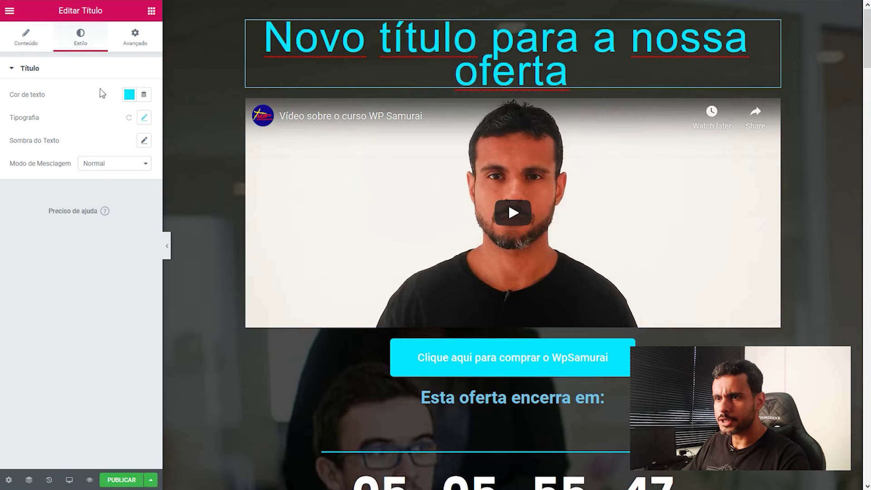
Set the headline's font size to 57 px so that it fits on one line.
{"action": "left_click", "coordinate": [144, 117]}
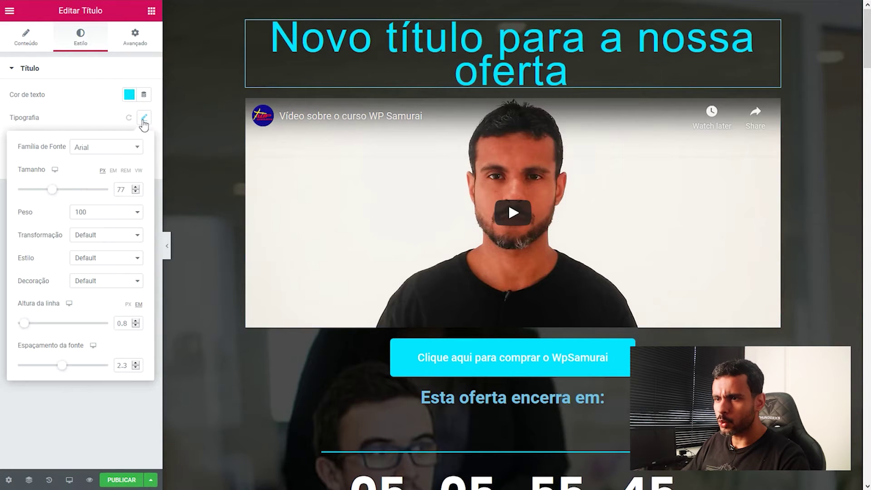
{"action": "left_click_drag", "start_coordinate": [55, 194], "coordinate": [46, 194]}
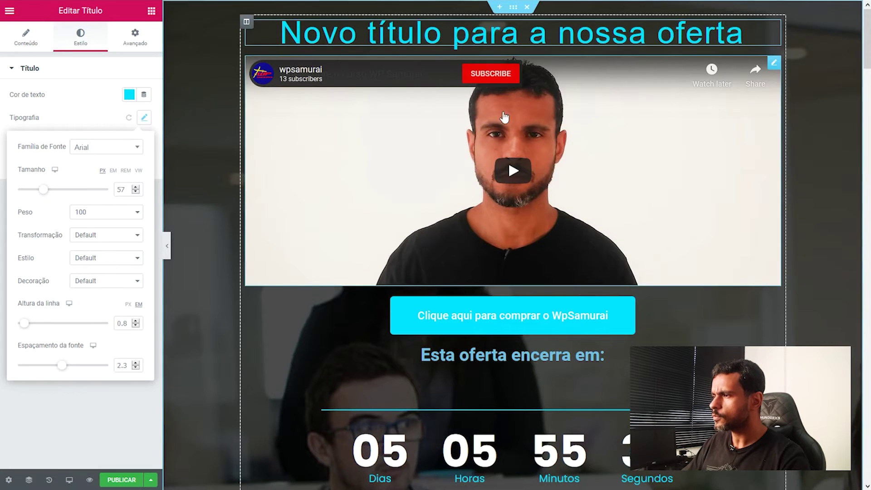
Play the video under the headline briefly, pause it and dismiss the suggested videos.
{"action": "left_click", "coordinate": [526, 170]}
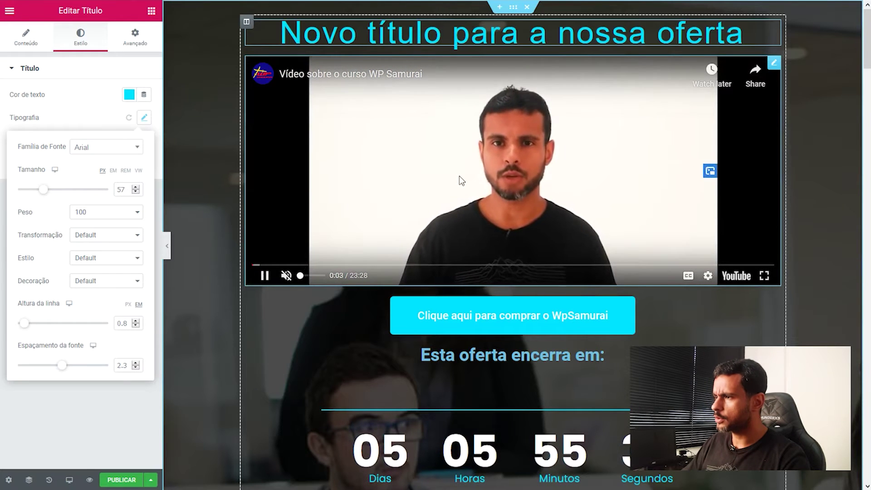
{"action": "left_click", "coordinate": [265, 276]}
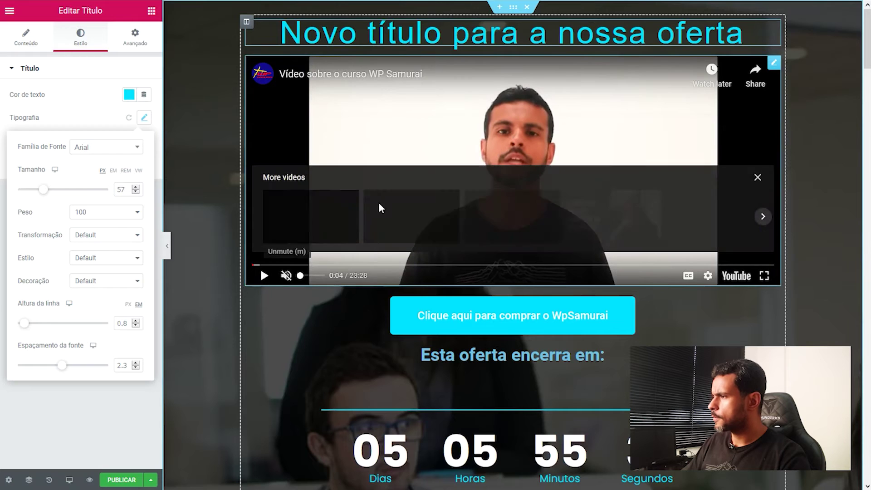
{"action": "left_click", "coordinate": [756, 177]}
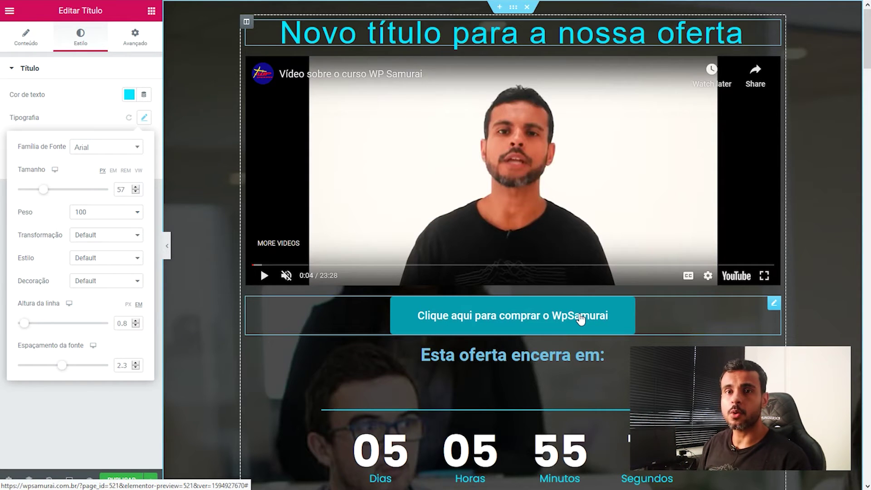
Set the due date of the offer countdown to 18 July 2020 at 01:30.
{"action": "scroll", "coordinate": [576, 320], "scroll_direction": "down", "scroll_amount": 3}
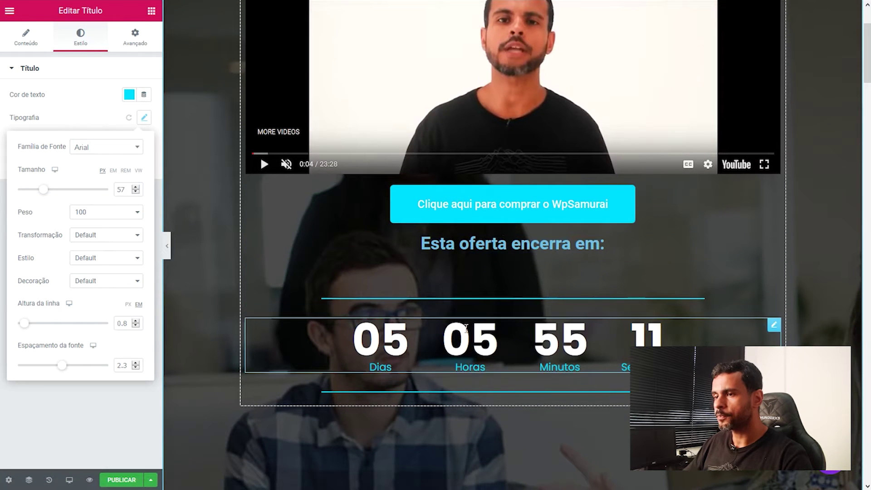
{"action": "left_click", "coordinate": [389, 336]}
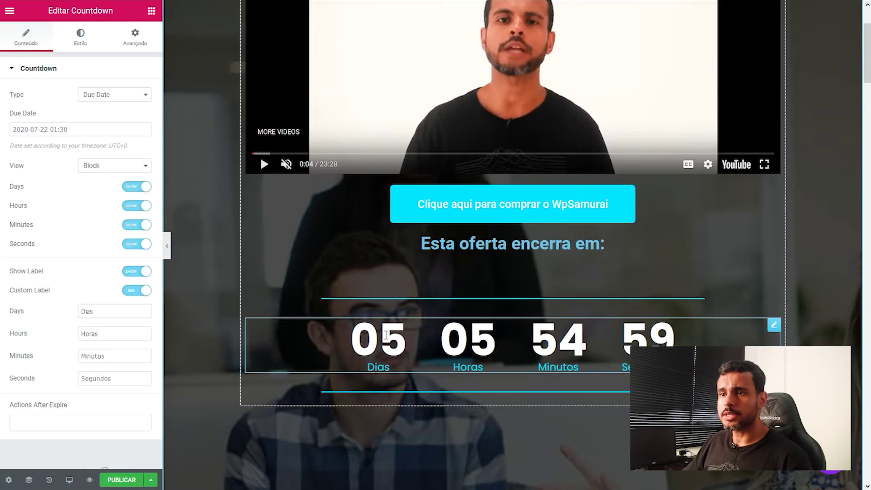
{"action": "left_click", "coordinate": [43, 131]}
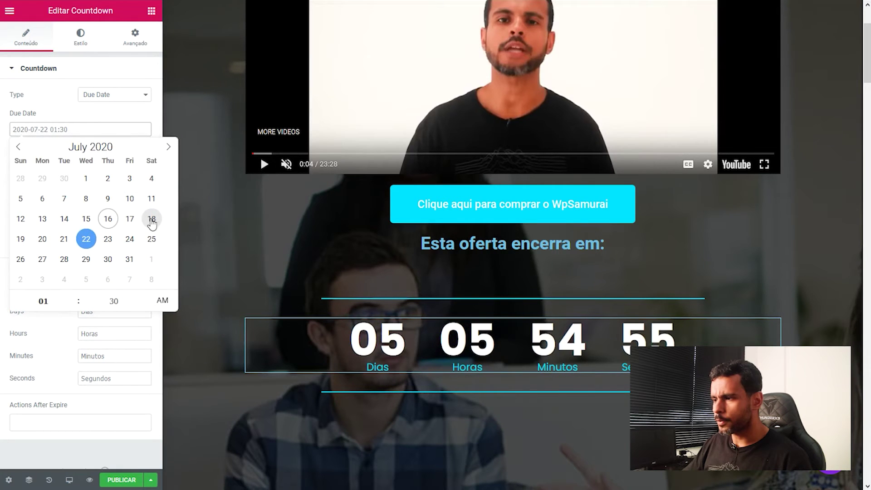
{"action": "left_click", "coordinate": [152, 221]}
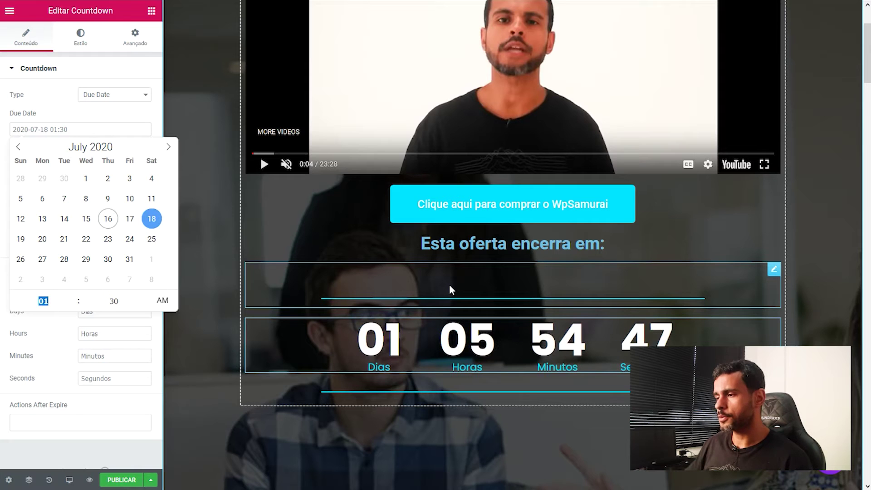
Set the top padding of the divider above the countdown to 5 px.
{"action": "left_click", "coordinate": [494, 299]}
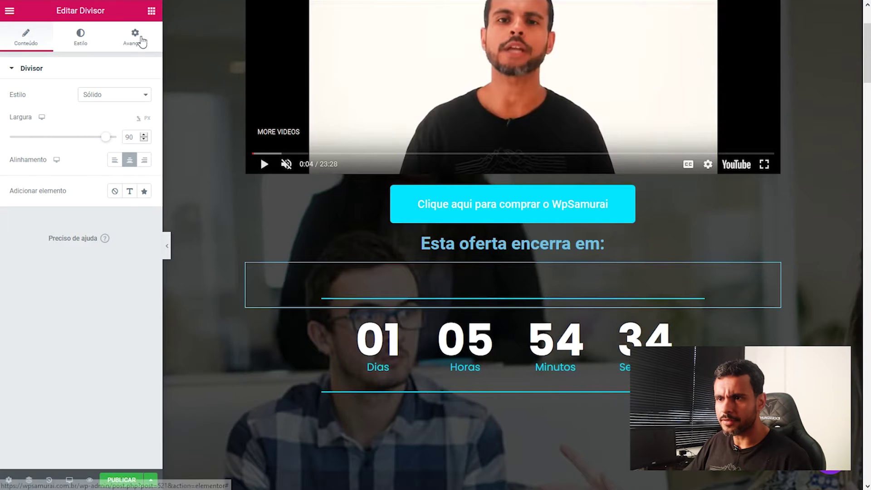
{"action": "left_click", "coordinate": [137, 38]}
{"action": "left_click_drag", "start_coordinate": [31, 166], "coordinate": [31, 167]}
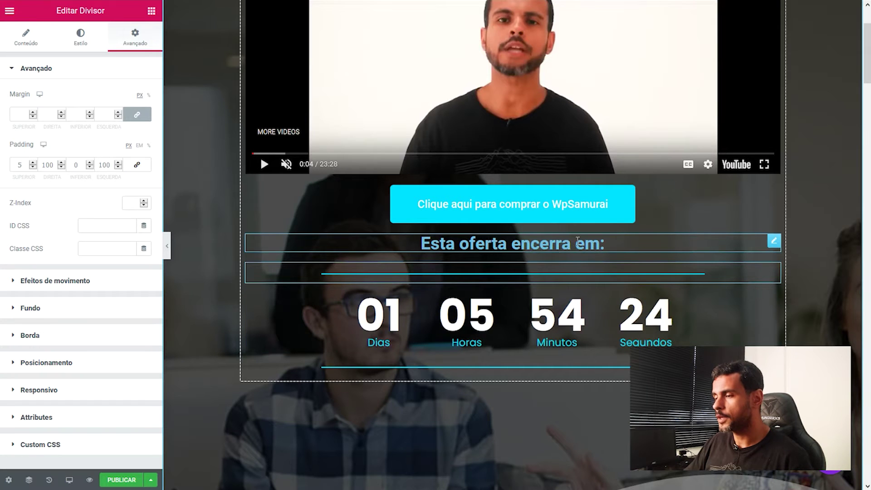
Set the bottom padding of the opening section to 272 px to shorten the empty space under the countdown.
{"action": "scroll", "coordinate": [317, 274], "scroll_direction": "down", "scroll_amount": 4}
{"action": "scroll", "coordinate": [479, 259], "scroll_direction": "up", "scroll_amount": 1}
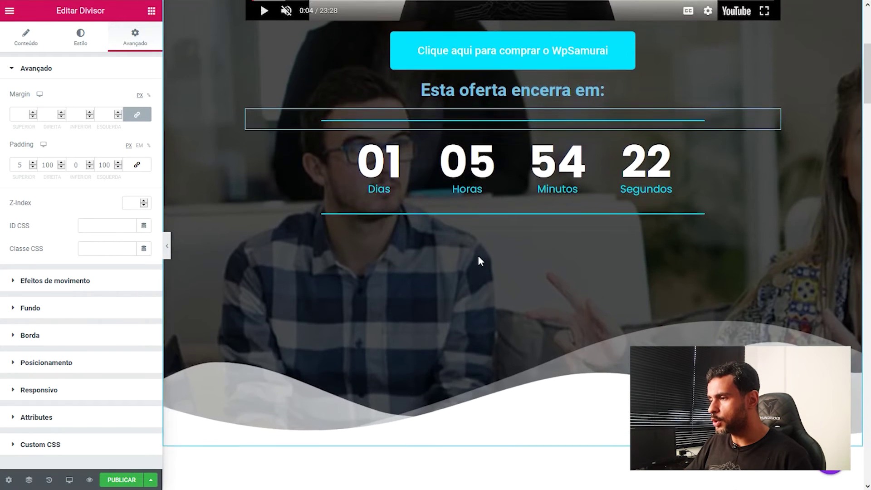
{"action": "left_click", "coordinate": [481, 259]}
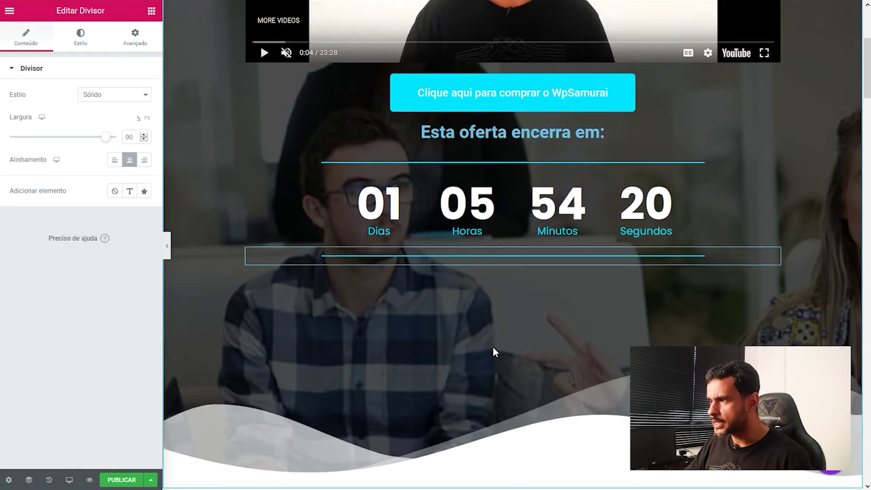
{"action": "scroll", "coordinate": [489, 347], "scroll_direction": "up", "scroll_amount": 5}
{"action": "left_click", "coordinate": [513, 8]}
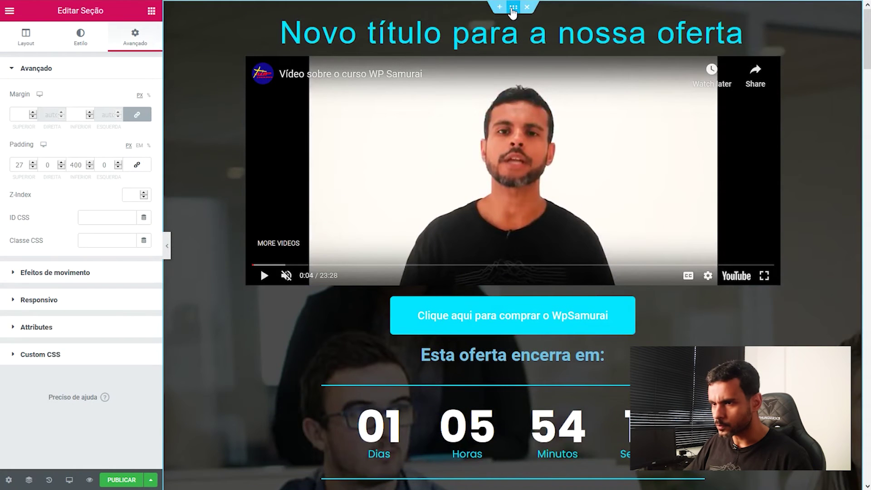
{"action": "scroll", "coordinate": [629, 269], "scroll_direction": "down", "scroll_amount": 6}
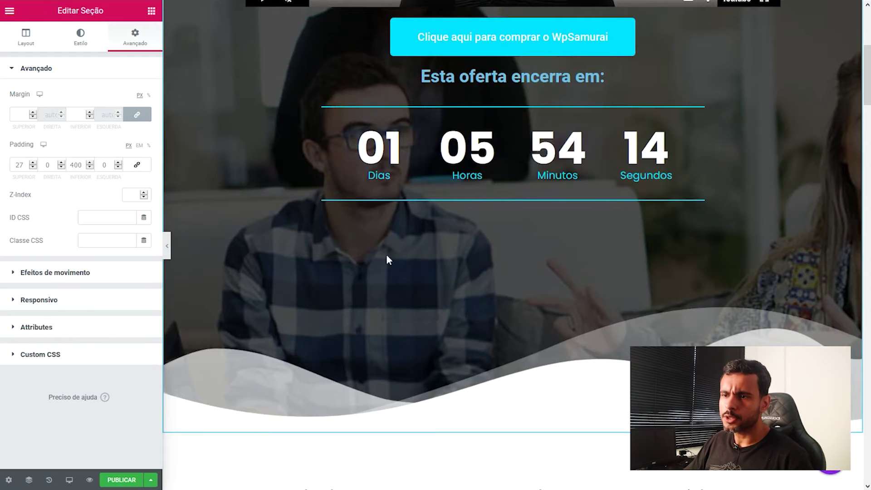
{"action": "left_click", "coordinate": [90, 167]}
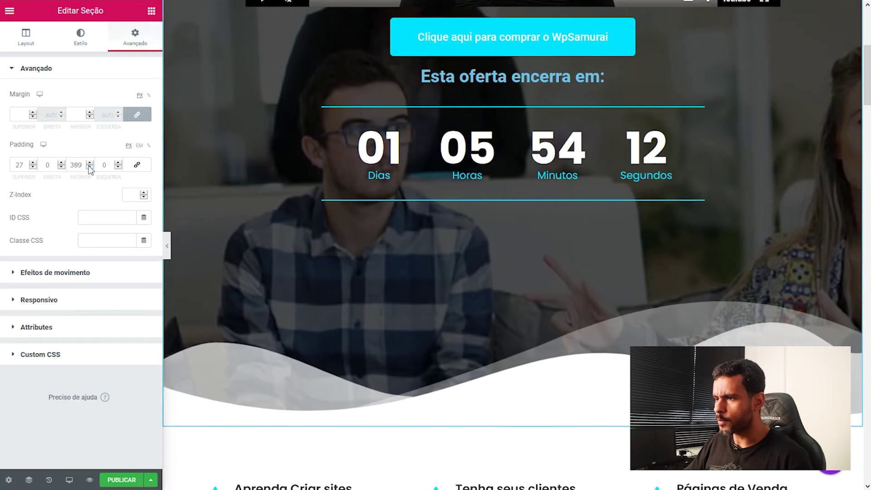
{"action": "left_click_drag", "start_coordinate": [89, 166], "coordinate": [89, 166]}
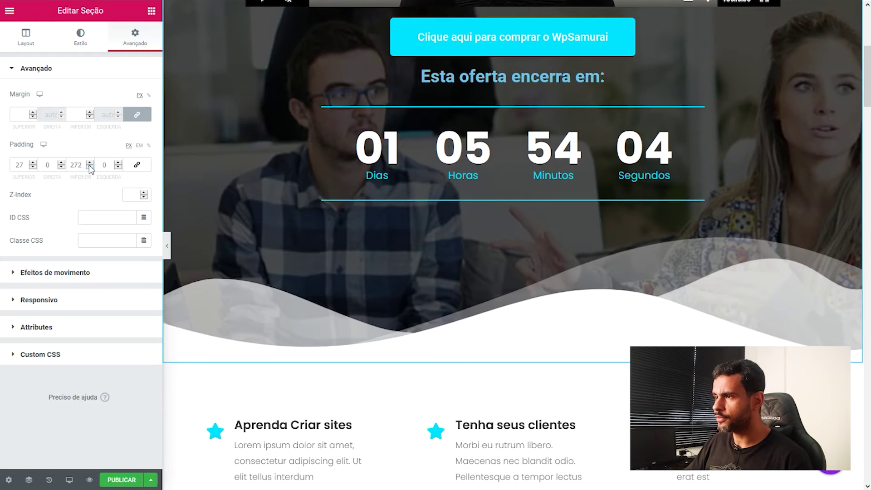
{"action": "scroll", "coordinate": [462, 236], "scroll_direction": "up", "scroll_amount": 4}
{"action": "scroll", "coordinate": [463, 236], "scroll_direction": "up", "scroll_amount": 2}
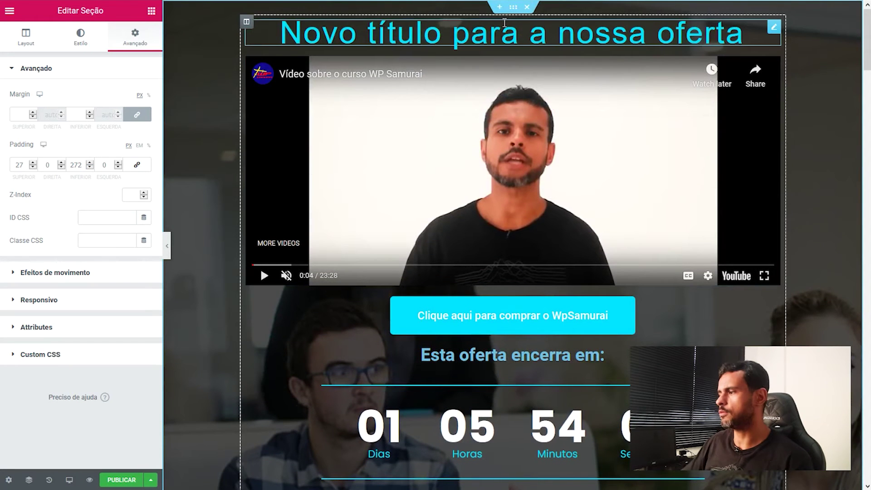
Add a new single-column section directly above the first row of star-marked features.
{"action": "scroll", "coordinate": [355, 222], "scroll_direction": "down", "scroll_amount": 10}
{"action": "scroll", "coordinate": [522, 161], "scroll_direction": "up", "scroll_amount": 2}
{"action": "scroll", "coordinate": [292, 214], "scroll_direction": "down", "scroll_amount": 3}
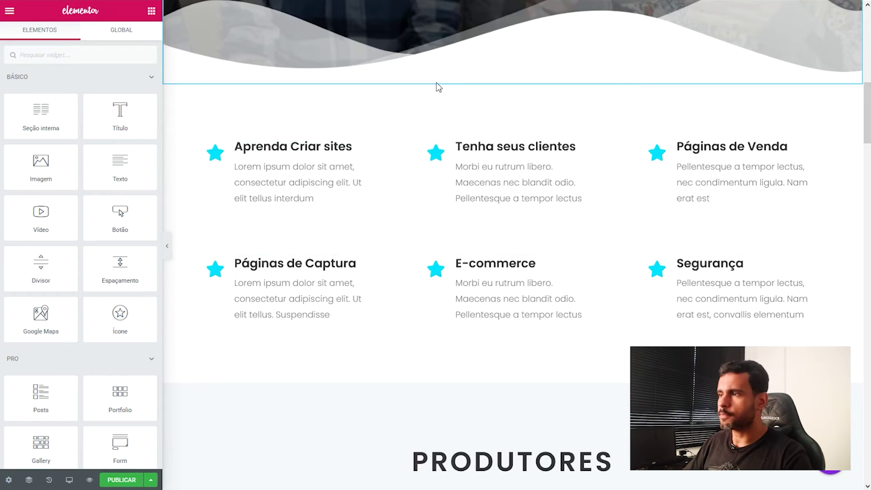
{"action": "mouse_move", "coordinate": [499, 82]}
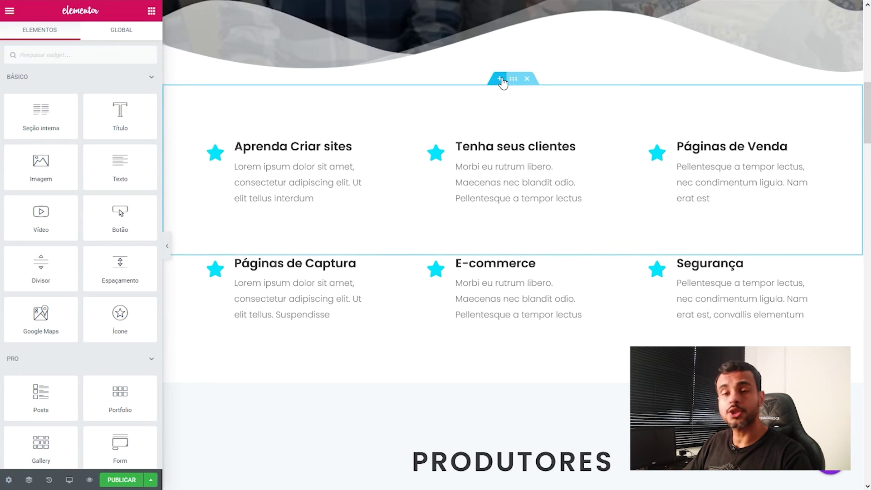
{"action": "left_click", "coordinate": [500, 81]}
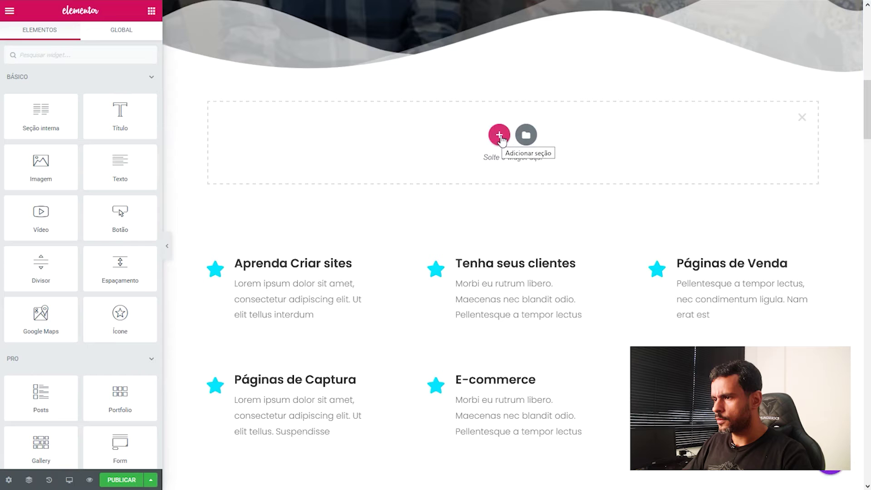
{"action": "left_click", "coordinate": [500, 135]}
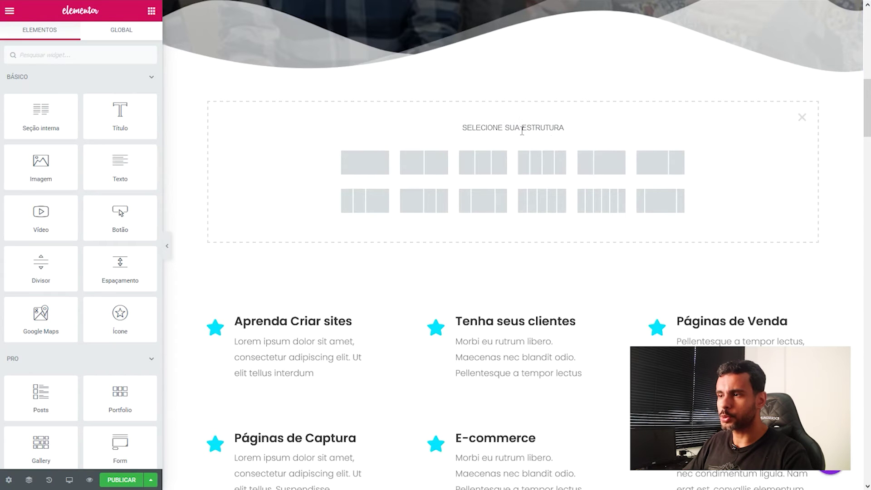
{"action": "left_click", "coordinate": [369, 174]}
{"action": "left_click", "coordinate": [151, 11]}
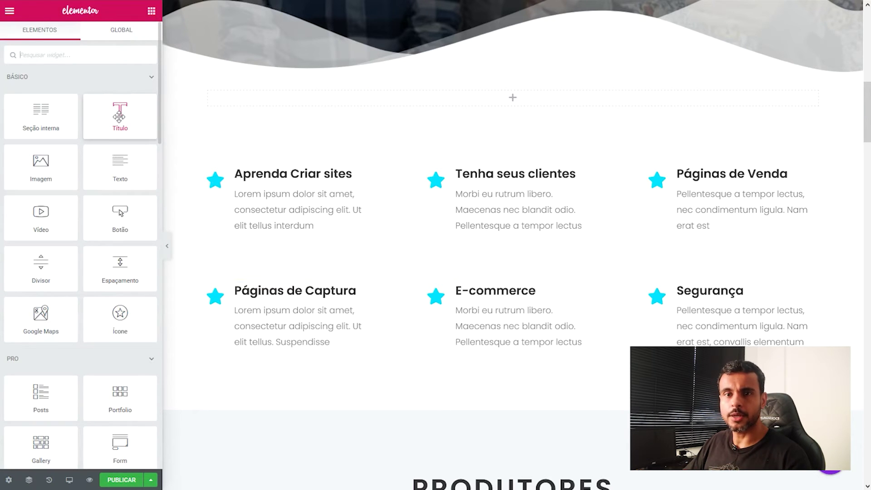
Insert a title widget in the new section reading "Veja os benefícios em se tornar um aluno do WpSamurai" and centre it.
{"action": "left_click_drag", "start_coordinate": [103, 123], "coordinate": [503, 99]}
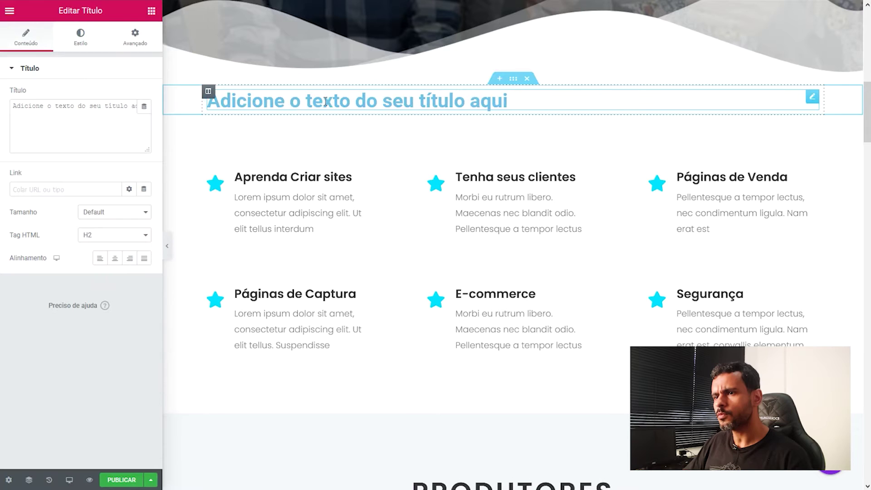
{"action": "triple_click", "coordinate": [64, 132]}
{"action": "left_click", "coordinate": [66, 138]}
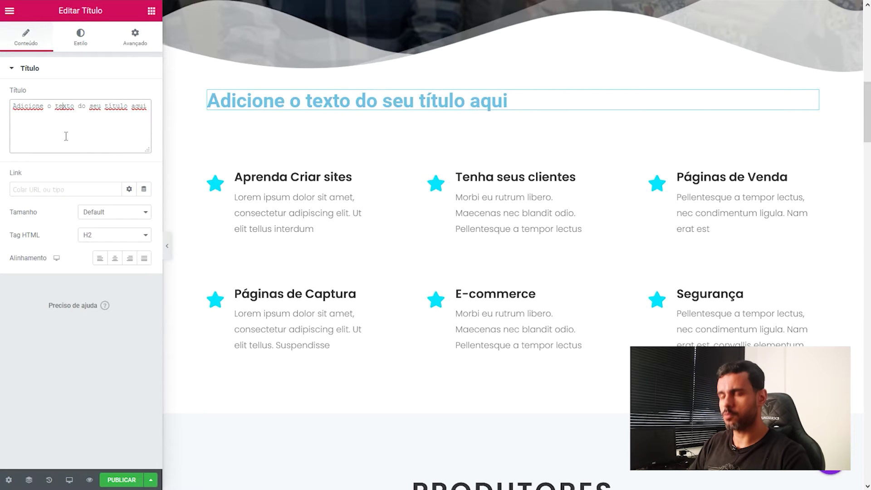
{"action": "triple_click", "coordinate": [66, 136]}
{"action": "type", "text": "Novo"}
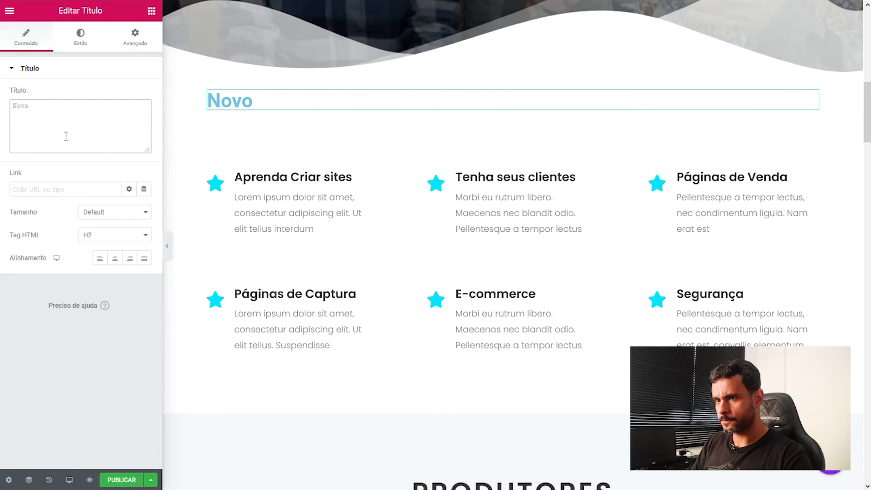
{"action": "type", "text": "Veja os benefícios em se tornar um "}
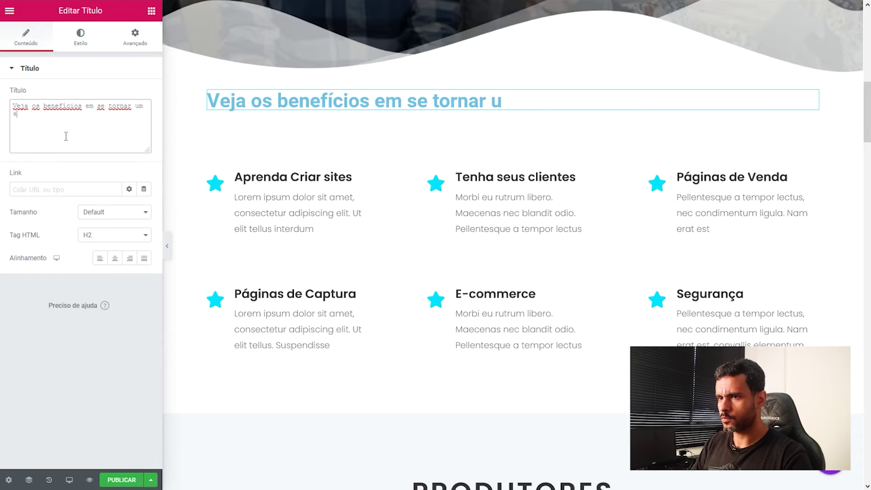
{"action": "type", "text": "aluno do WpSamurai"}
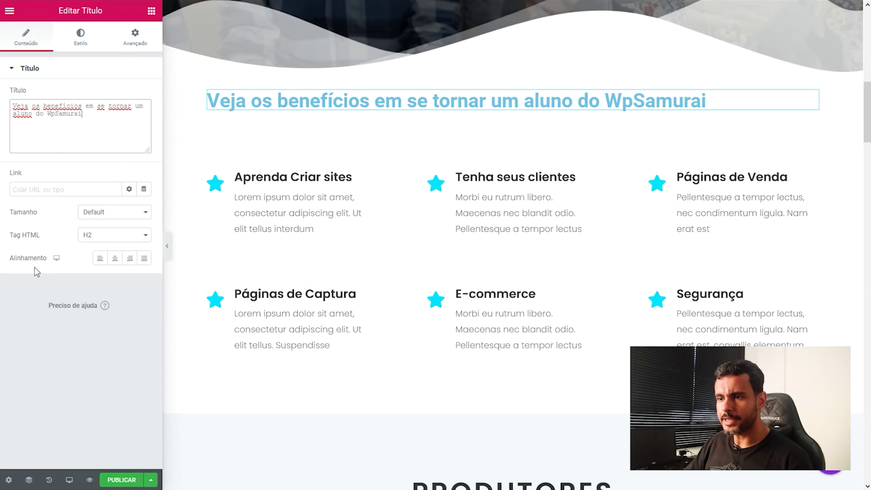
{"action": "left_click", "coordinate": [114, 261]}
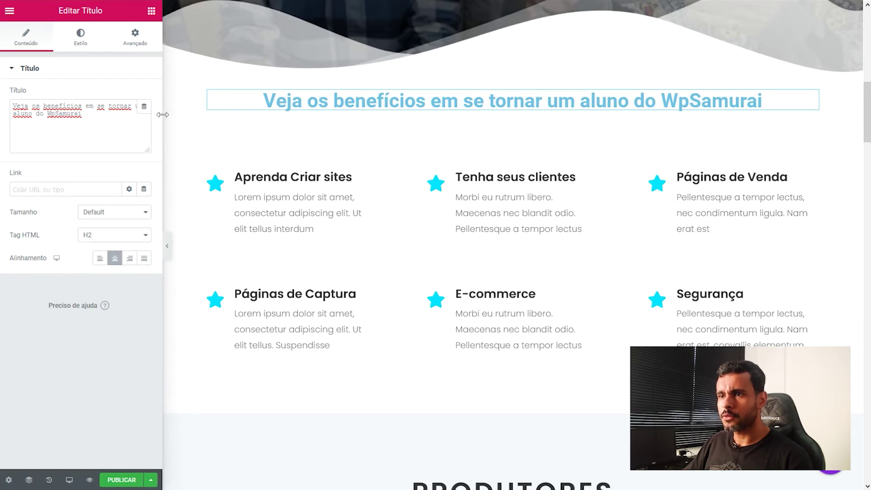
Set the font size of the new benefits title to 24 px.
{"action": "left_click", "coordinate": [85, 47]}
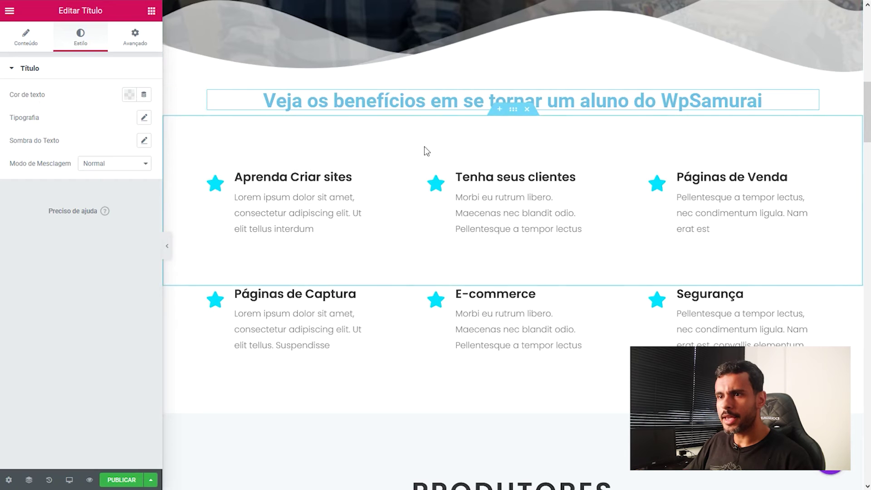
{"action": "left_click", "coordinate": [144, 118]}
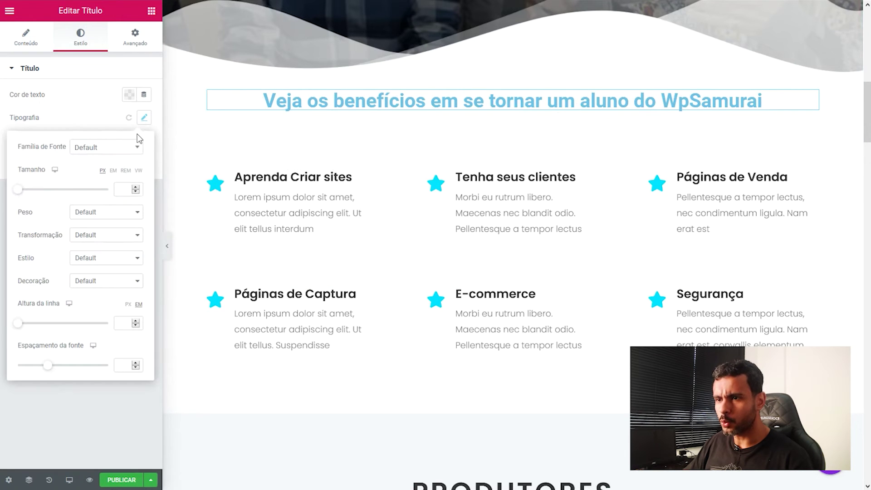
{"action": "left_click_drag", "start_coordinate": [18, 189], "coordinate": [28, 192]}
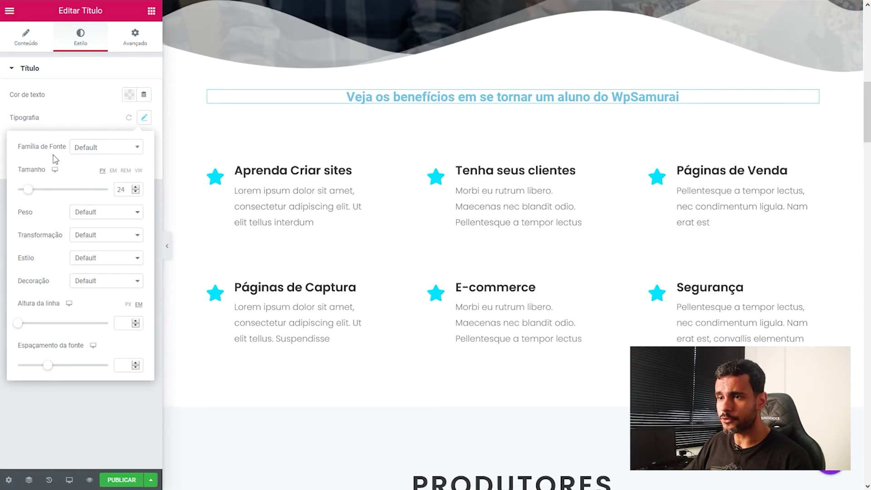
{"action": "left_click", "coordinate": [162, 124]}
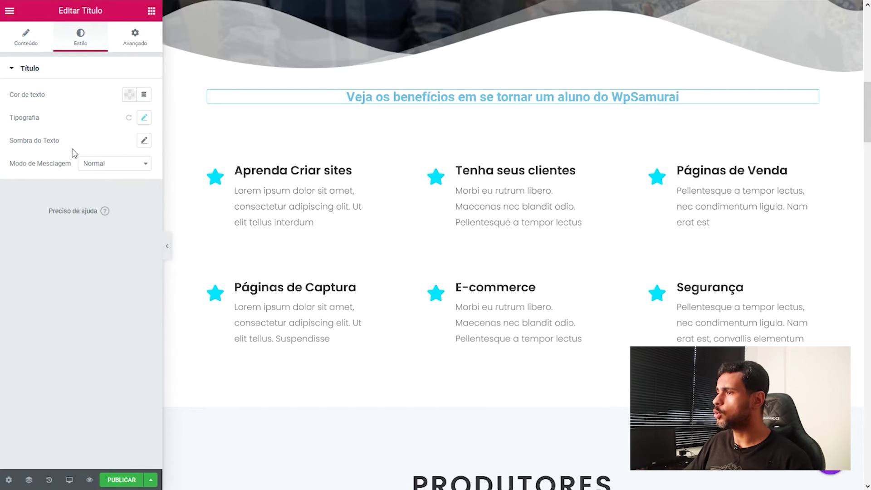
Give the benefits title a text shadow with blur 6, horizontal offset 3 and vertical offset 5.
{"action": "left_click", "coordinate": [144, 141]}
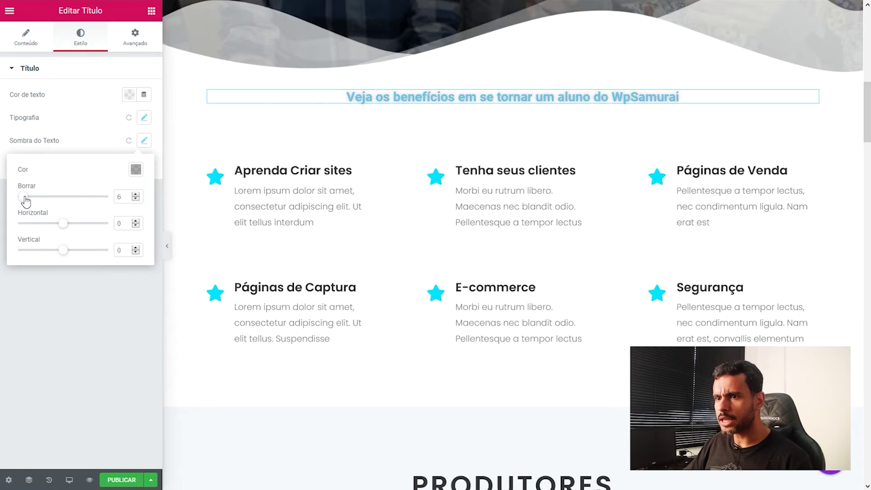
{"action": "left_click_drag", "start_coordinate": [62, 224], "coordinate": [64, 225]}
{"action": "left_click_drag", "start_coordinate": [62, 254], "coordinate": [64, 255]}
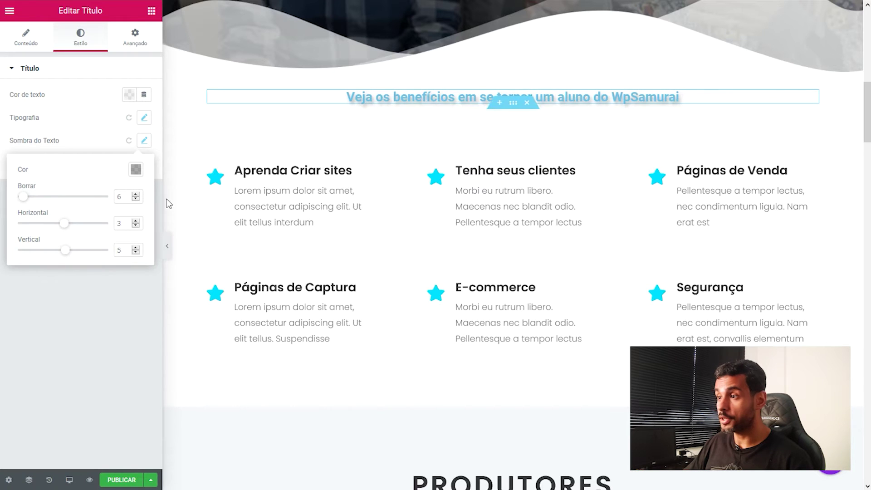
{"action": "left_click", "coordinate": [118, 312]}
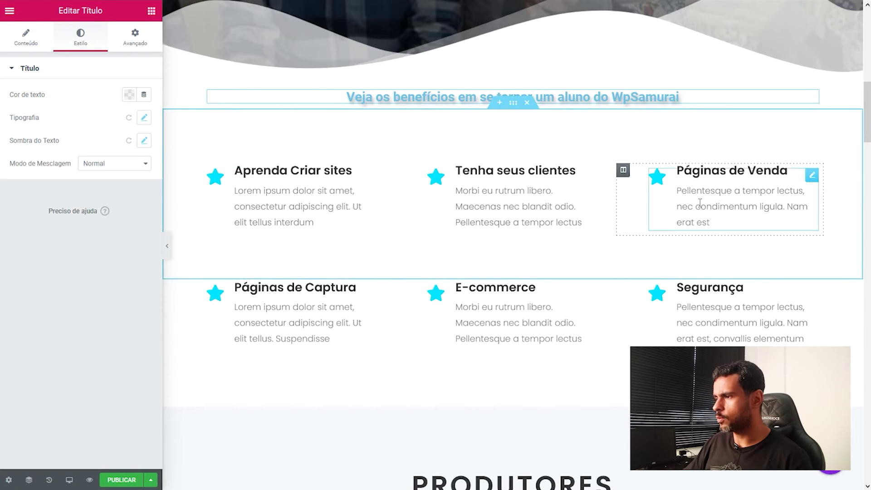
Set the top padding of the first feature row's section to 57 px.
{"action": "right_click", "coordinate": [513, 104]}
{"action": "key", "text": "Escape"}
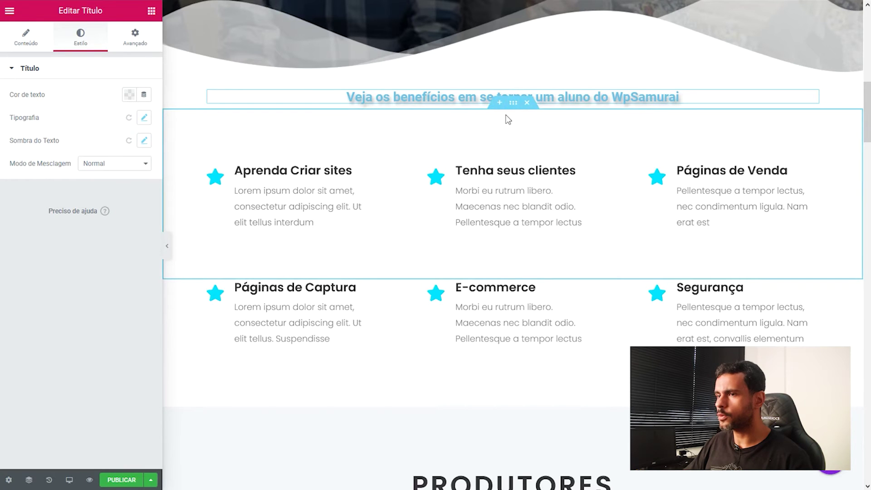
{"action": "left_click", "coordinate": [513, 104]}
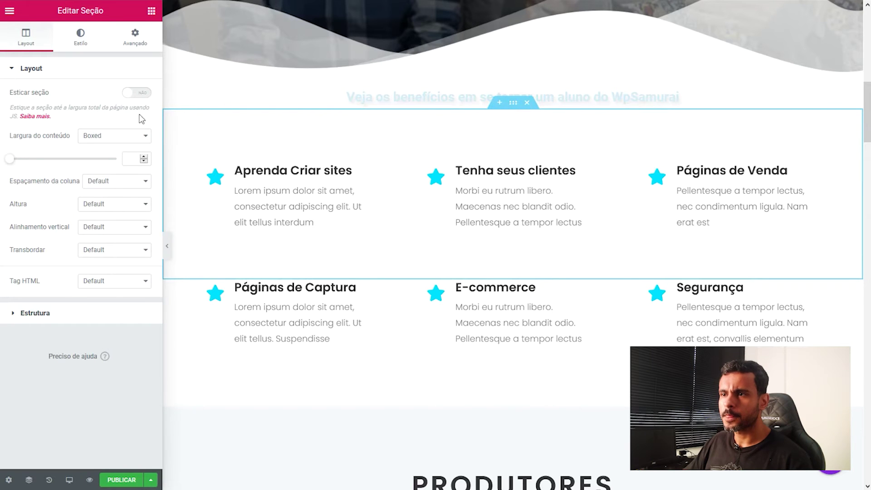
{"action": "left_click", "coordinate": [131, 45]}
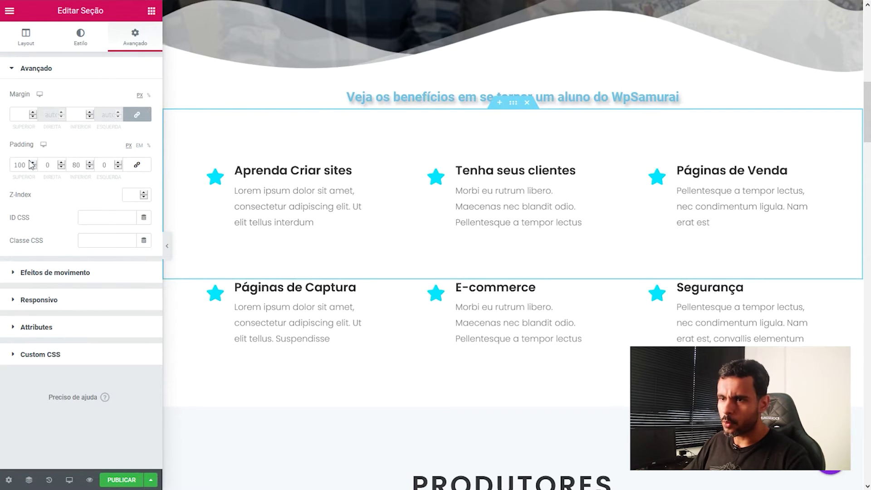
{"action": "left_click_drag", "start_coordinate": [33, 167], "coordinate": [33, 167]}
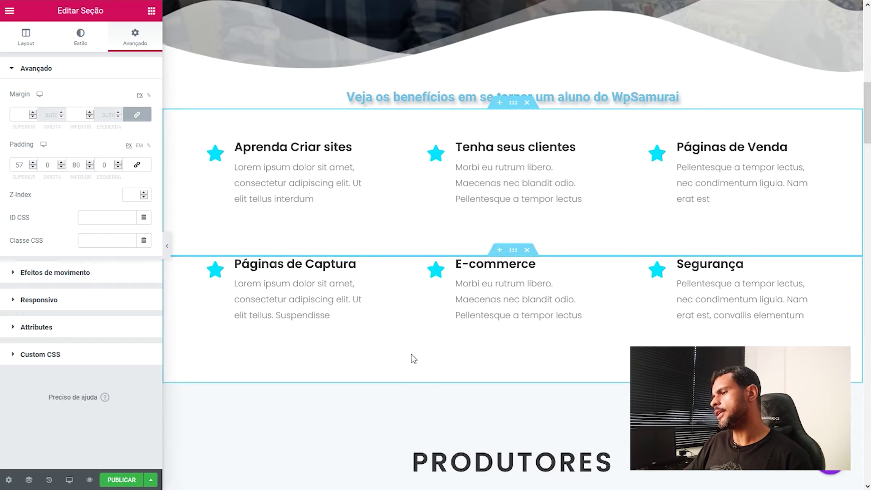
Look over the page from the opening section down past the producers section to review the layout.
{"action": "scroll", "coordinate": [628, 199], "scroll_direction": "up", "scroll_amount": 10}
{"action": "scroll", "coordinate": [612, 181], "scroll_direction": "down", "scroll_amount": 12}
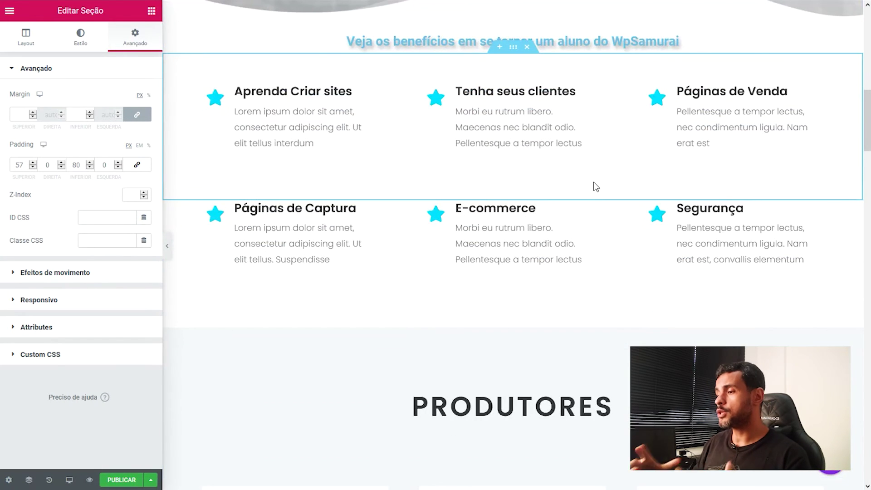
{"action": "scroll", "coordinate": [584, 216], "scroll_direction": "down", "scroll_amount": 4}
{"action": "scroll", "coordinate": [490, 213], "scroll_direction": "down", "scroll_amount": 10}
{"action": "scroll", "coordinate": [453, 241], "scroll_direction": "up", "scroll_amount": 13}
{"action": "scroll", "coordinate": [476, 204], "scroll_direction": "down", "scroll_amount": 3}
{"action": "scroll", "coordinate": [408, 204], "scroll_direction": "up", "scroll_amount": 15}
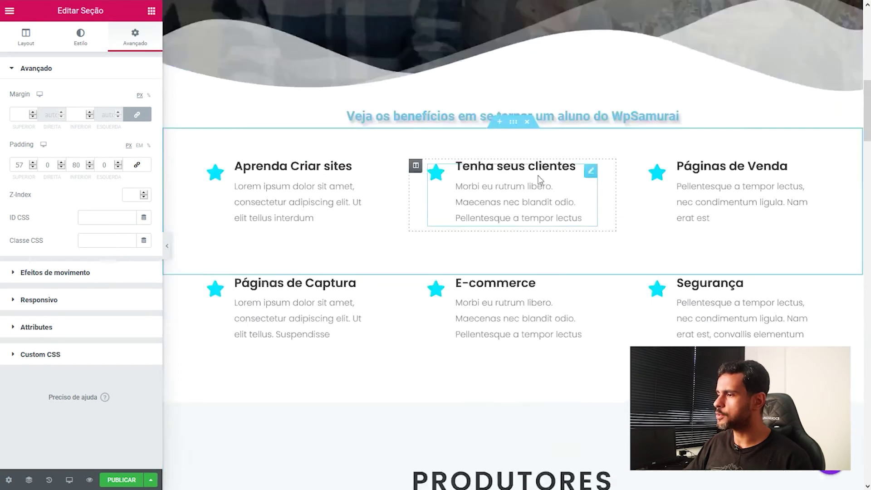
{"action": "scroll", "coordinate": [195, 263], "scroll_direction": "down", "scroll_amount": 4}
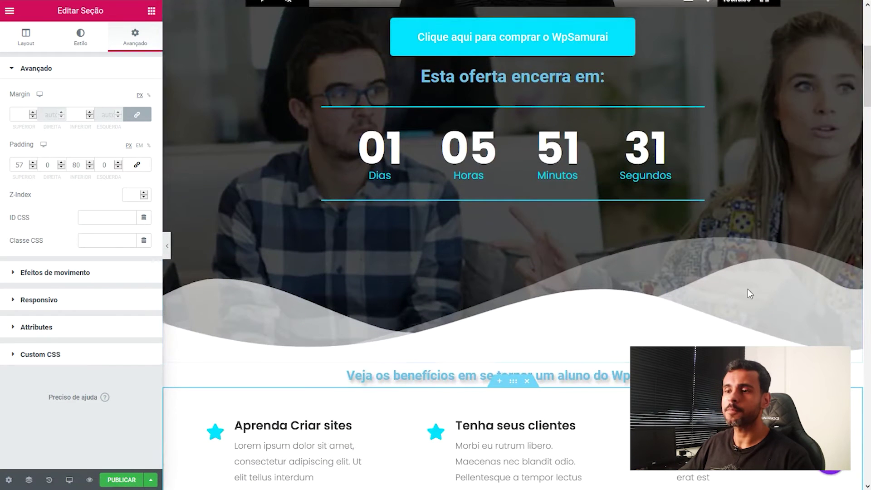
{"action": "left_click", "coordinate": [333, 220]}
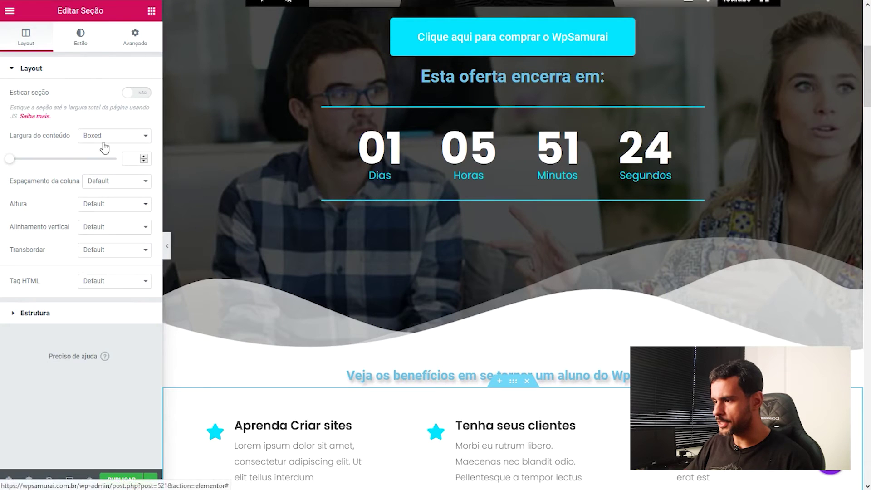
{"action": "left_click", "coordinate": [80, 38]}
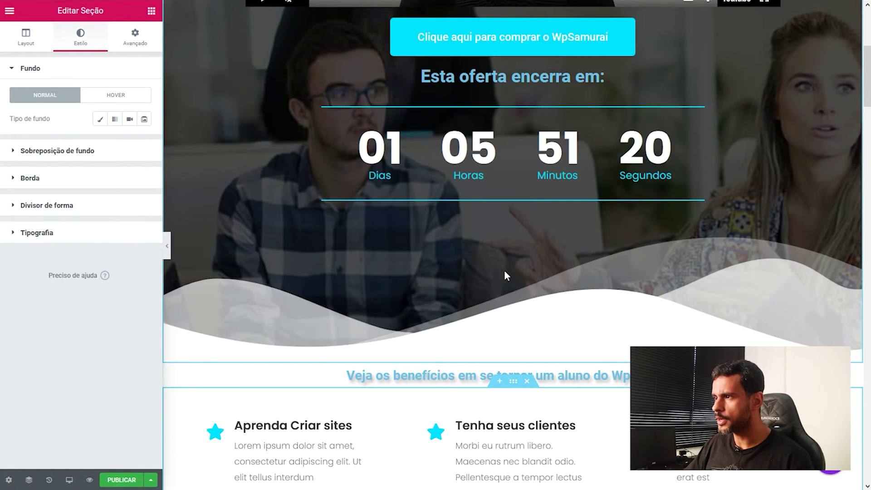
Open the bottom shape divider settings in the style options of the opening video section.
{"action": "scroll", "coordinate": [503, 271], "scroll_direction": "up", "scroll_amount": 5}
{"action": "left_click", "coordinate": [512, 6]}
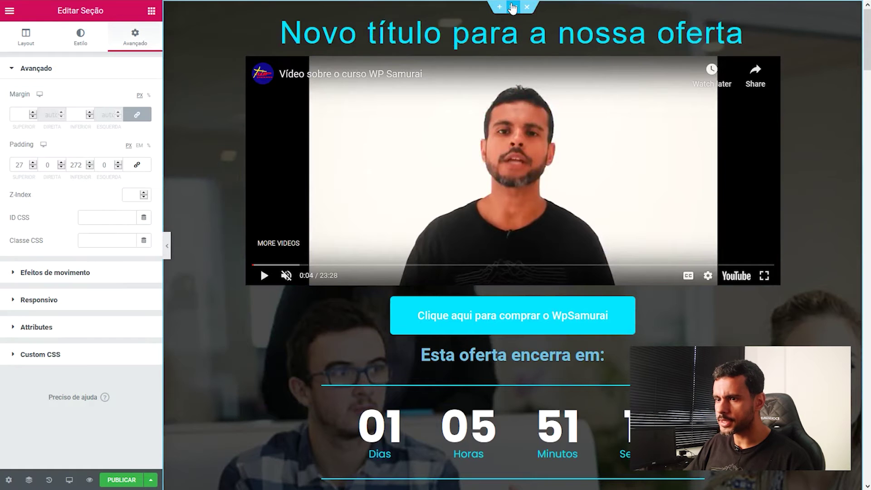
{"action": "scroll", "coordinate": [479, 156], "scroll_direction": "down", "scroll_amount": 5}
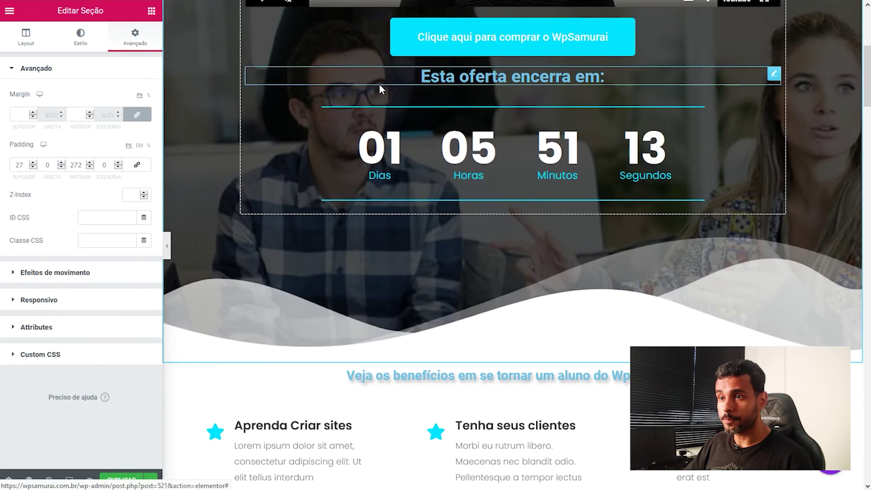
{"action": "left_click", "coordinate": [83, 45]}
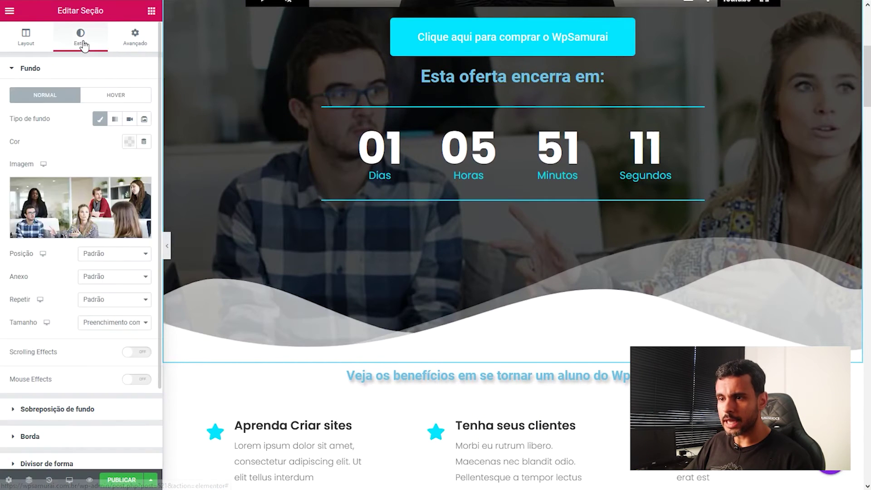
{"action": "scroll", "coordinate": [43, 199], "scroll_direction": "down", "scroll_amount": 1}
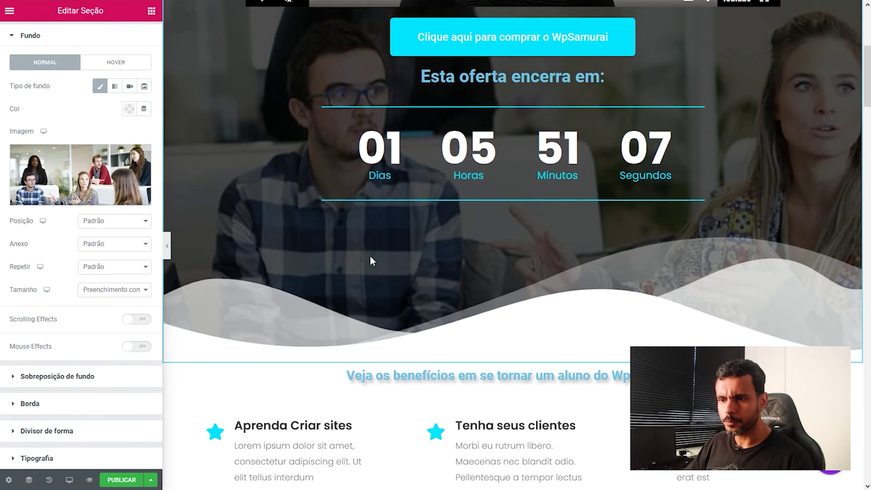
{"action": "scroll", "coordinate": [42, 281], "scroll_direction": "down", "scroll_amount": 2}
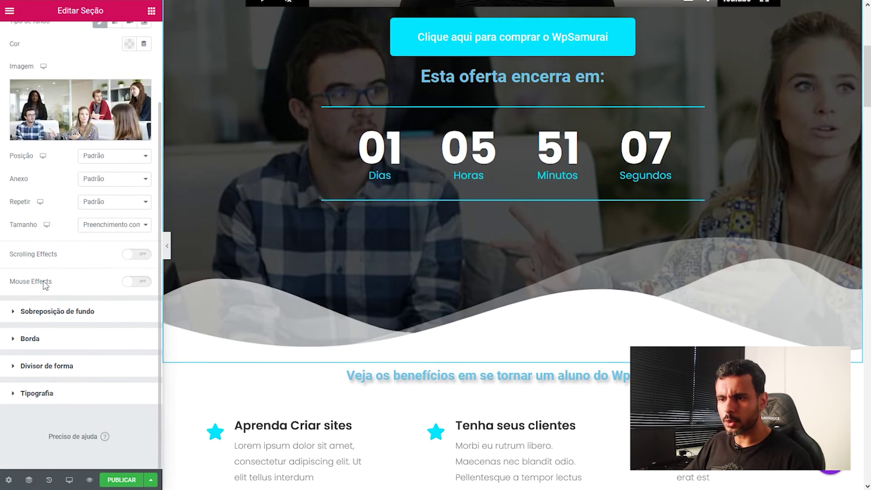
{"action": "left_click", "coordinate": [18, 368]}
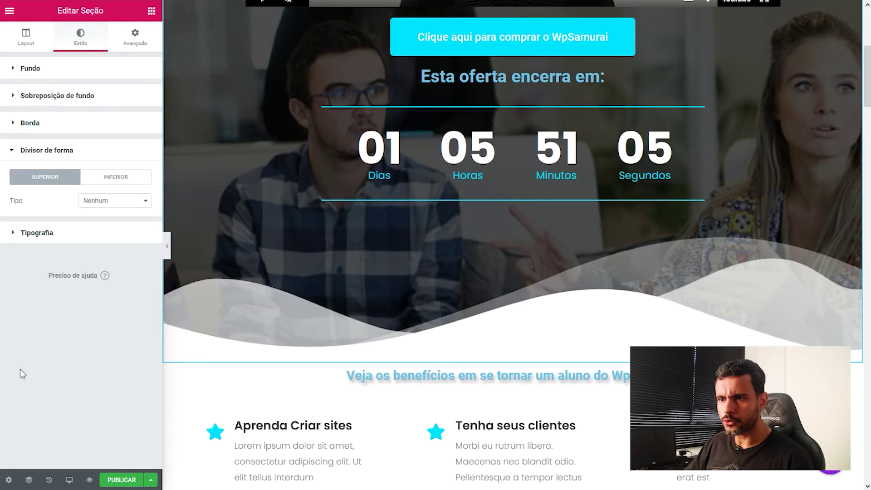
{"action": "left_click", "coordinate": [112, 184]}
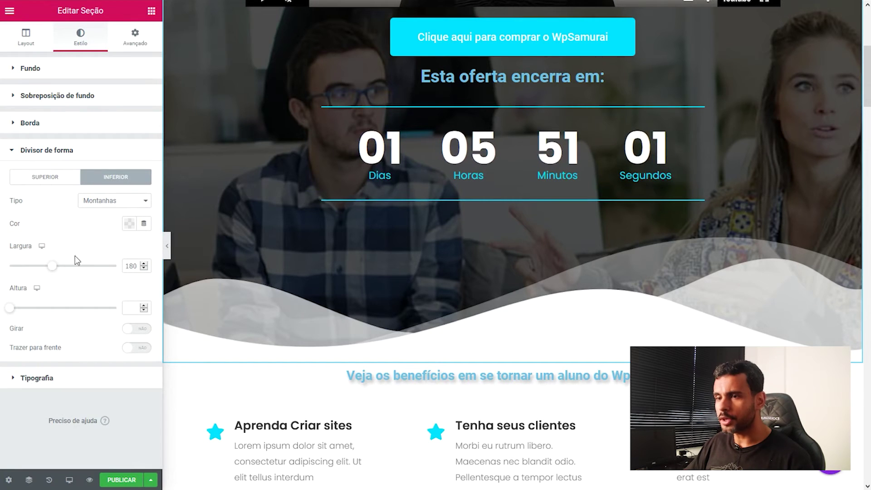
Set the opening section's bottom shape divider to Inclinação and check the slanted edge on the page.
{"action": "left_click", "coordinate": [105, 208]}
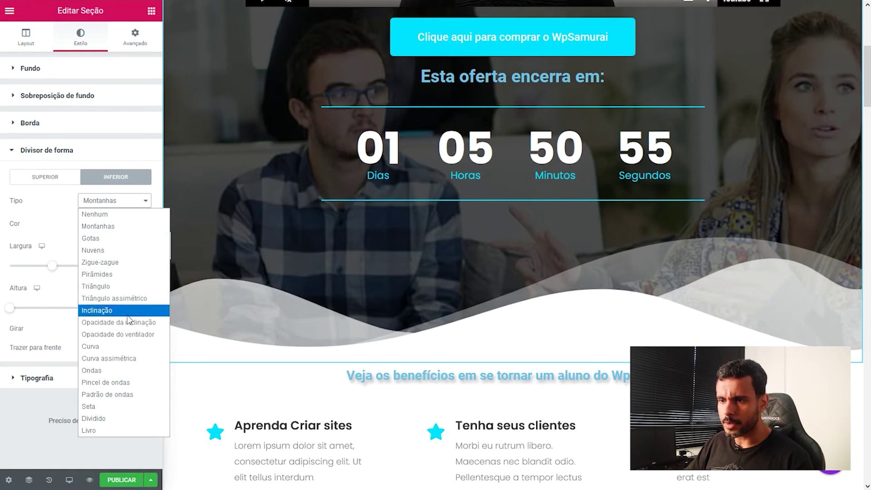
{"action": "left_click", "coordinate": [96, 312]}
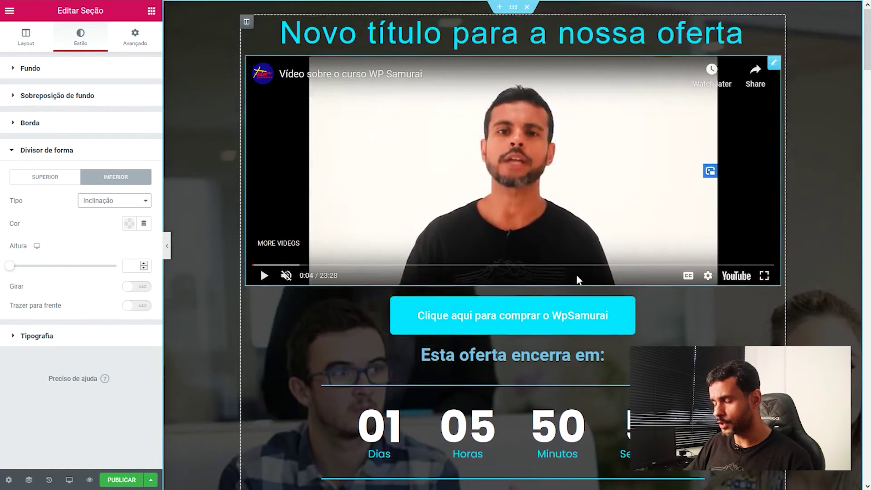
{"action": "scroll", "coordinate": [484, 218], "scroll_direction": "down", "scroll_amount": 8}
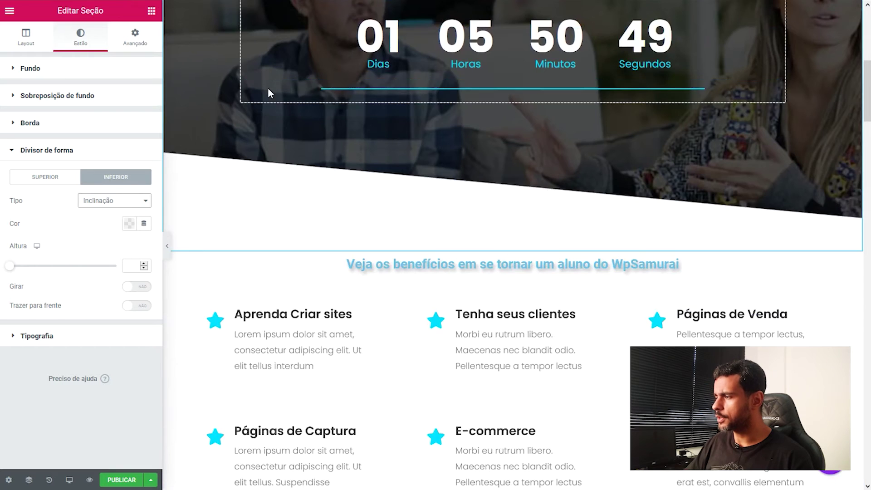
{"action": "scroll", "coordinate": [290, 123], "scroll_direction": "up", "scroll_amount": 5}
{"action": "scroll", "coordinate": [363, 190], "scroll_direction": "down", "scroll_amount": 2}
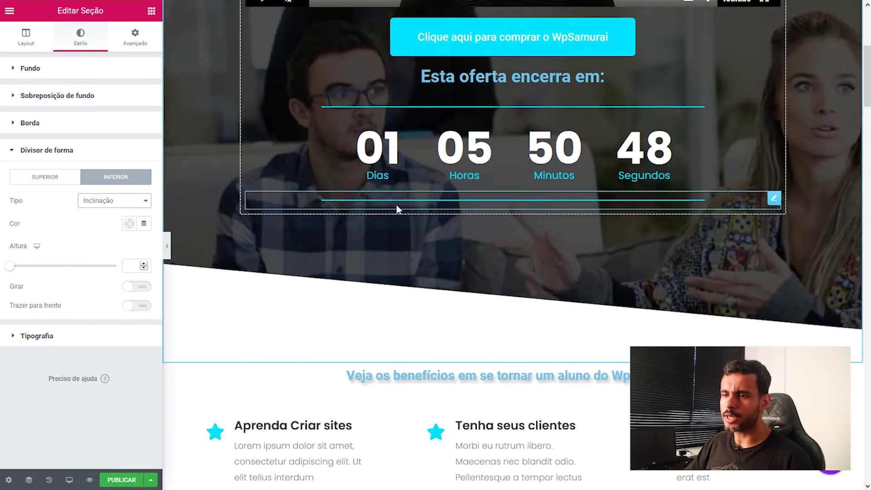
Try the Opacidade do ventilador, Zigue-zague, Montanhas and Gotas shapes for the opening section's bottom divider.
{"action": "left_click", "coordinate": [124, 200]}
{"action": "left_click", "coordinate": [121, 335]}
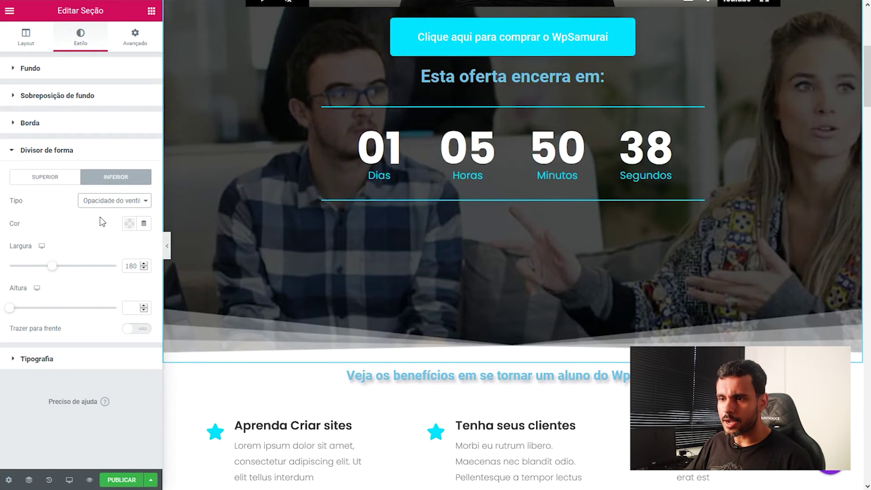
{"action": "left_click", "coordinate": [136, 200]}
{"action": "left_click", "coordinate": [124, 271]}
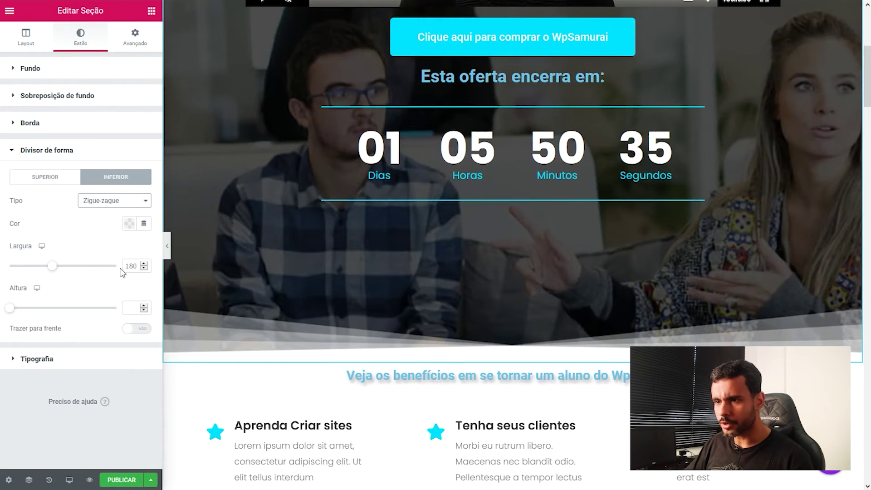
{"action": "left_click", "coordinate": [93, 201]}
{"action": "left_click", "coordinate": [112, 227]}
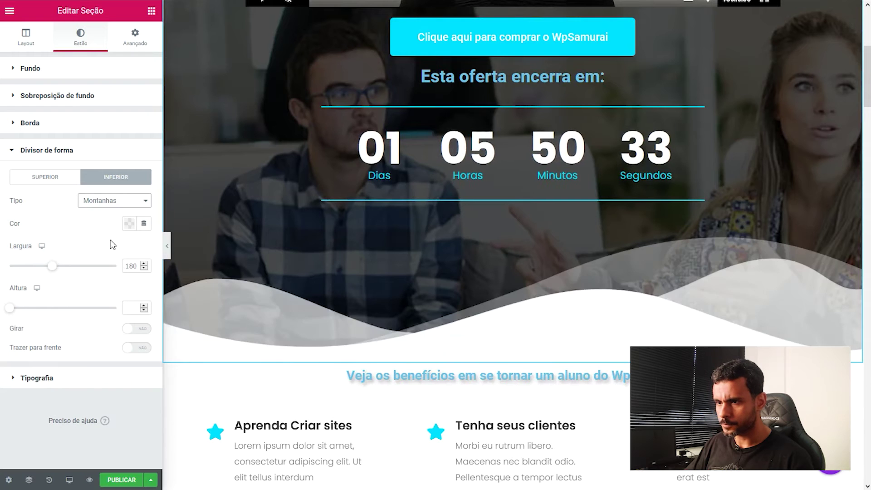
{"action": "left_click", "coordinate": [114, 202]}
{"action": "left_click", "coordinate": [105, 237]}
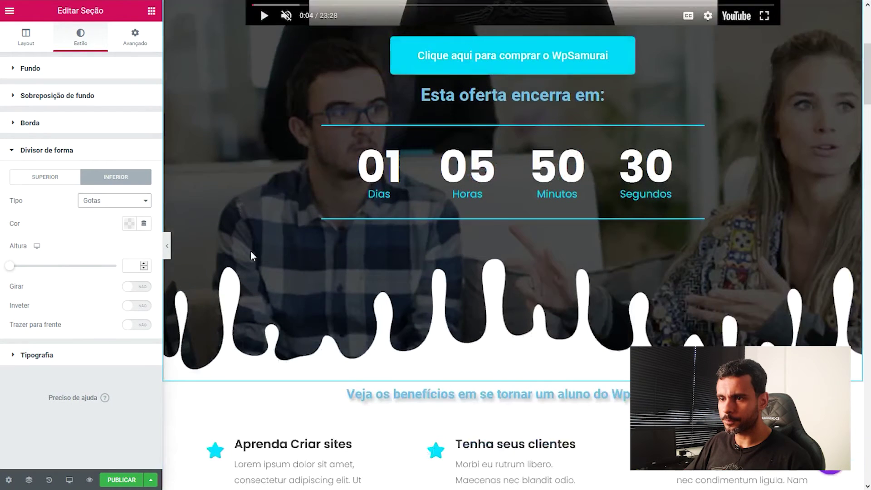
Set the type of the opening section's bottom shape divider to Seta.
{"action": "left_click", "coordinate": [116, 201]}
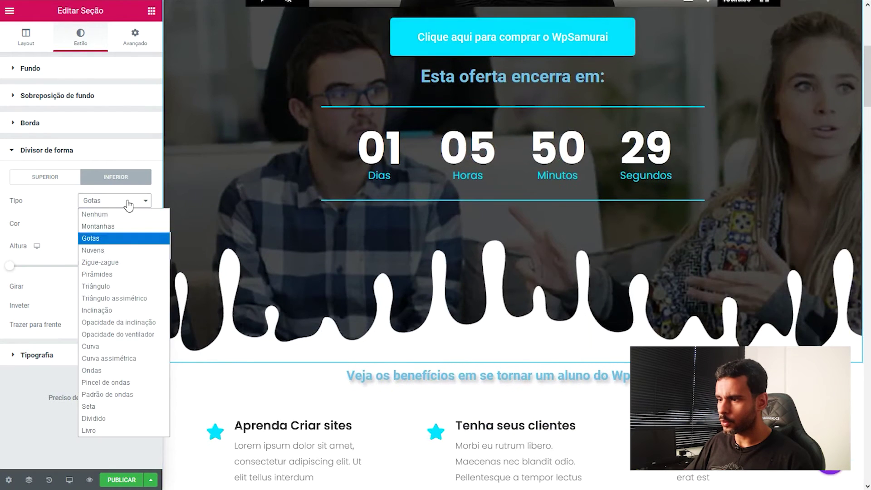
{"action": "left_click", "coordinate": [114, 251]}
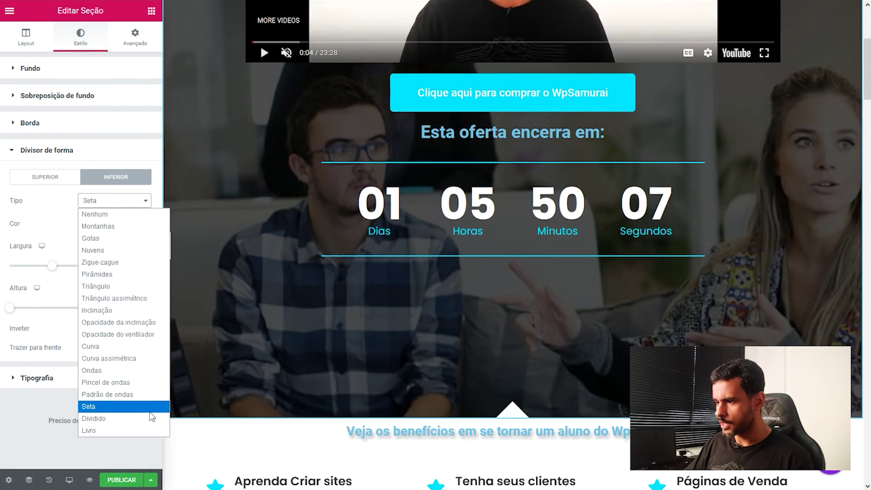
{"action": "left_click", "coordinate": [97, 405]}
{"action": "left_click", "coordinate": [209, 427]}
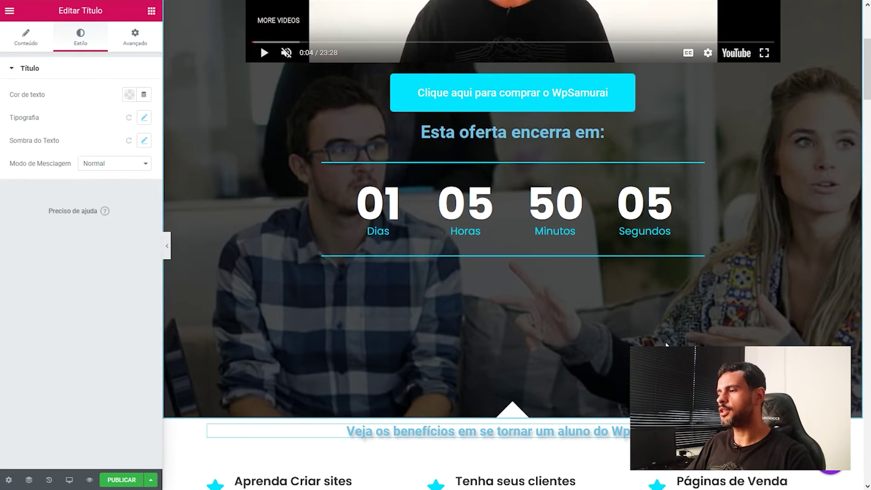
Set the bottom padding of the Produtores heading to 67 px.
{"action": "scroll", "coordinate": [666, 299], "scroll_direction": "down", "scroll_amount": 3}
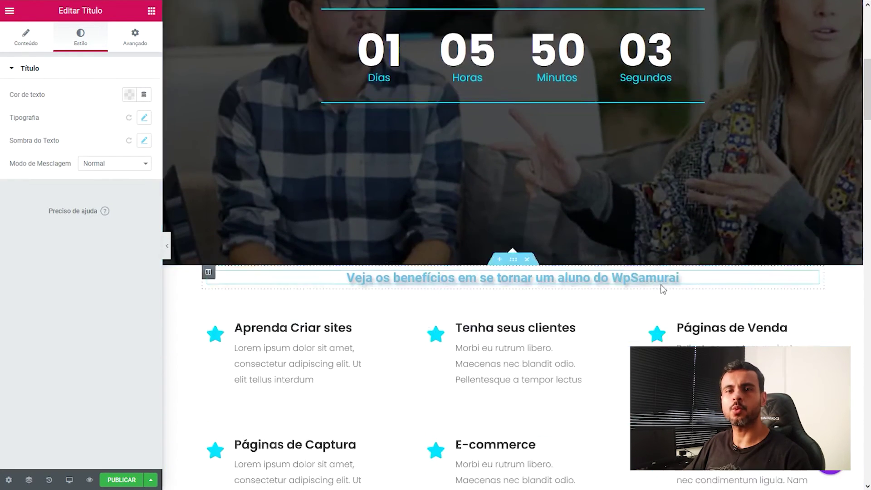
{"action": "scroll", "coordinate": [660, 286], "scroll_direction": "down", "scroll_amount": 4}
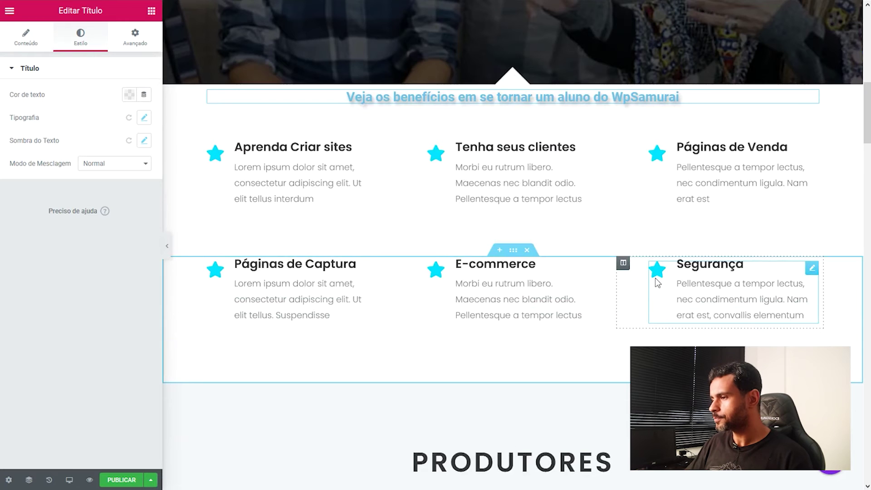
{"action": "scroll", "coordinate": [594, 278], "scroll_direction": "down", "scroll_amount": 3}
{"action": "scroll", "coordinate": [593, 278], "scroll_direction": "down", "scroll_amount": 1}
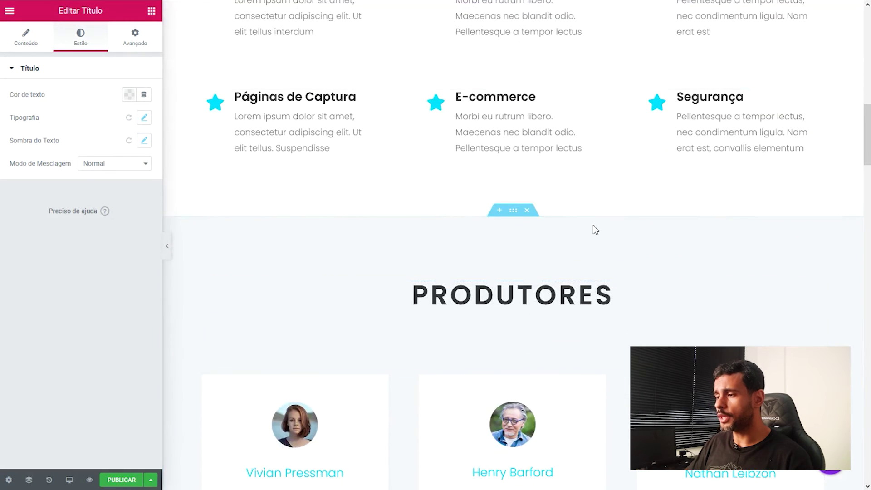
{"action": "scroll", "coordinate": [679, 257], "scroll_direction": "down", "scroll_amount": 4}
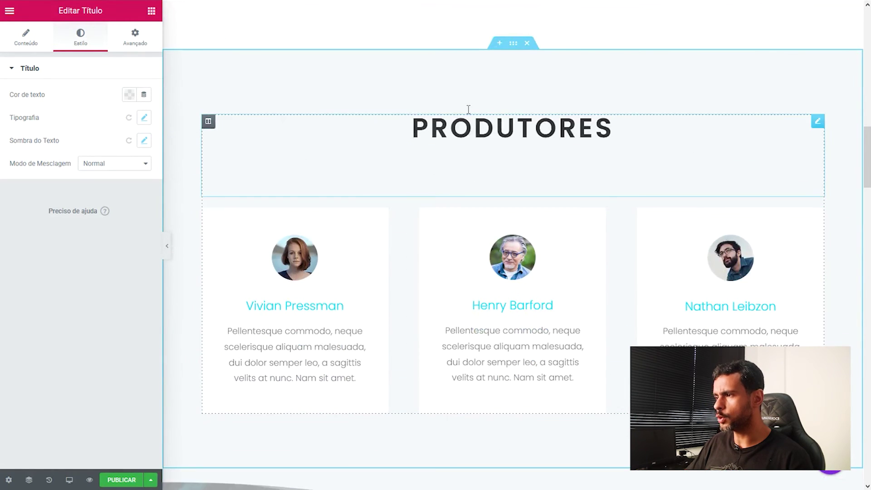
{"action": "left_click", "coordinate": [516, 142]}
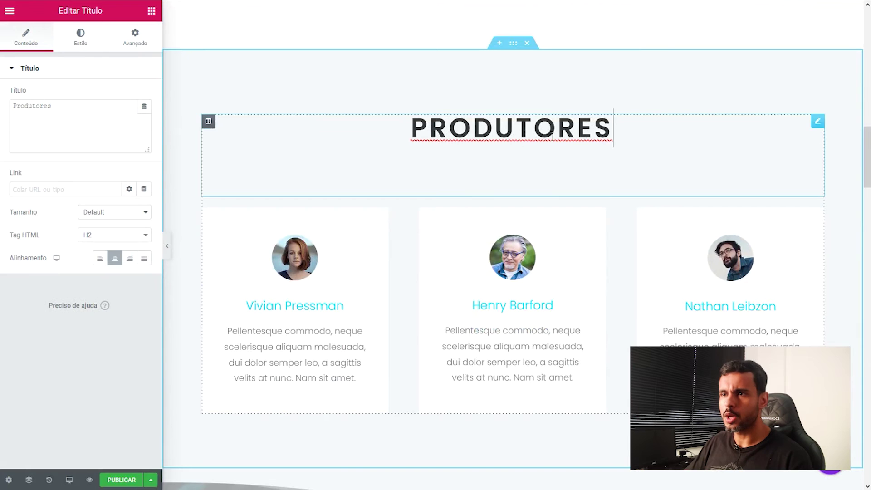
{"action": "left_click", "coordinate": [142, 48]}
{"action": "left_click", "coordinate": [90, 168]}
{"action": "left_click", "coordinate": [89, 168]}
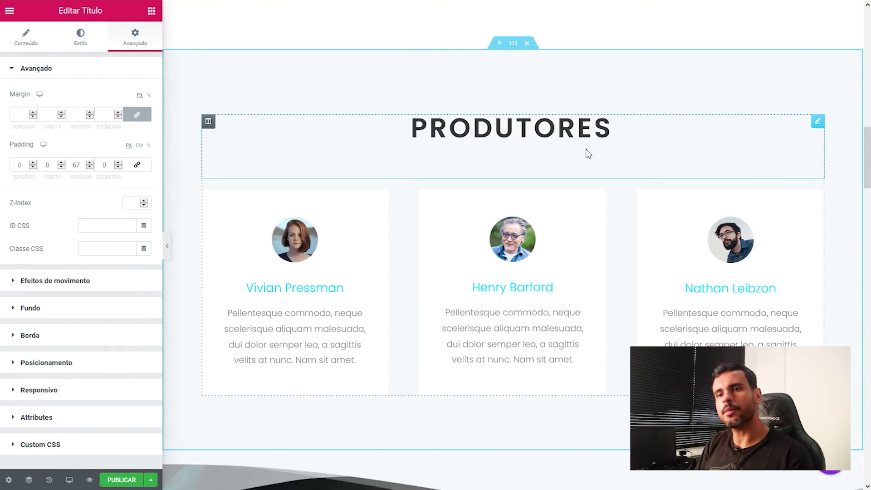
Open the posts list in the Novos Artigos do WP Samurai section for editing and review its skin options, picking Classic.
{"action": "scroll", "coordinate": [587, 155], "scroll_direction": "down", "scroll_amount": 8}
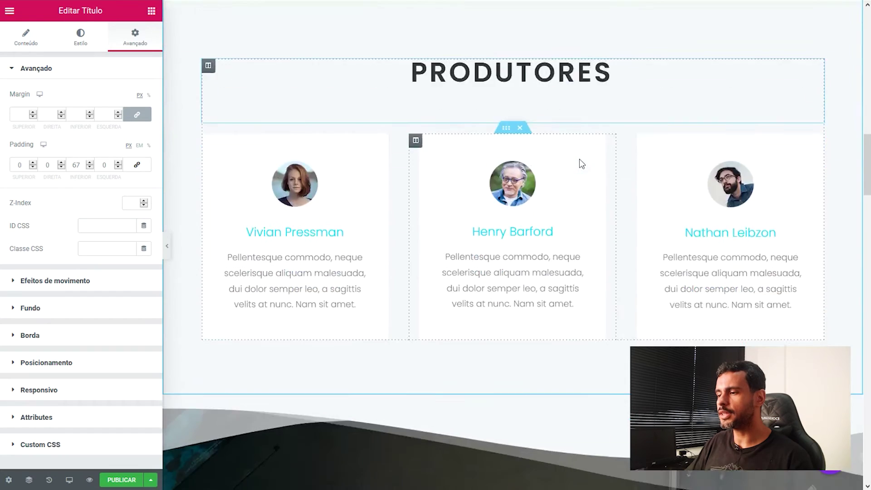
{"action": "scroll", "coordinate": [578, 158], "scroll_direction": "down", "scroll_amount": 8}
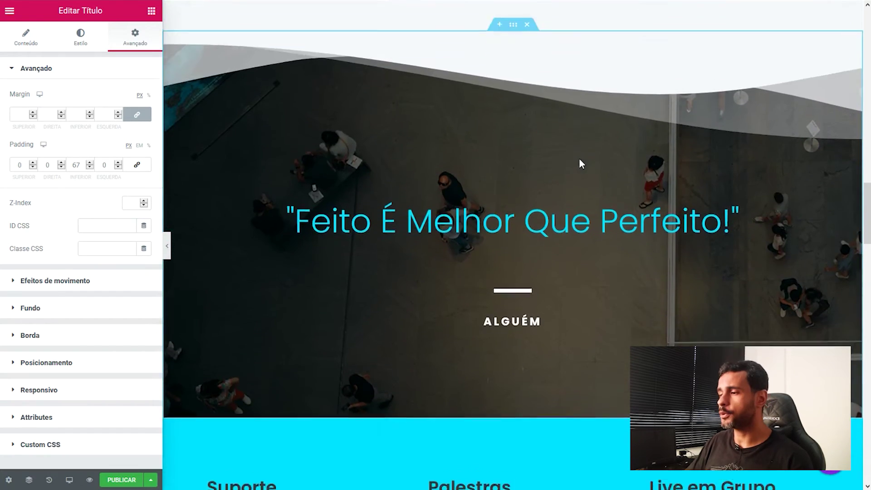
{"action": "scroll", "coordinate": [580, 163], "scroll_direction": "down", "scroll_amount": 5}
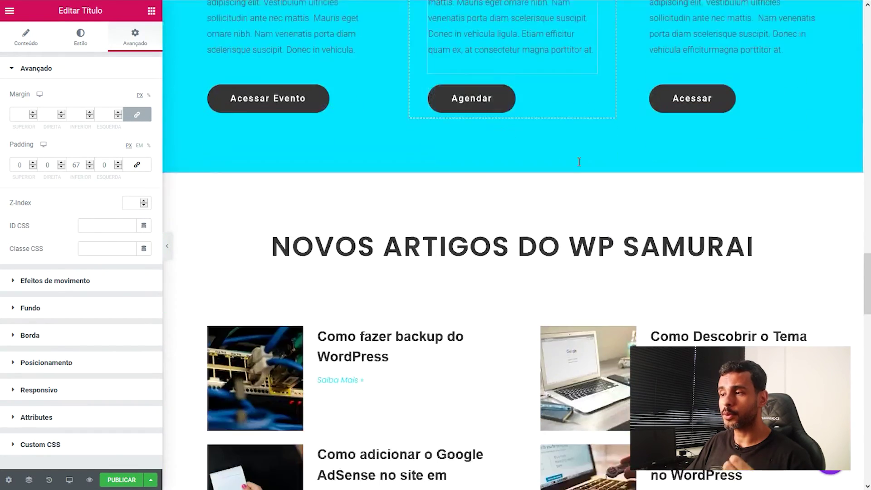
{"action": "scroll", "coordinate": [575, 175], "scroll_direction": "down", "scroll_amount": 1}
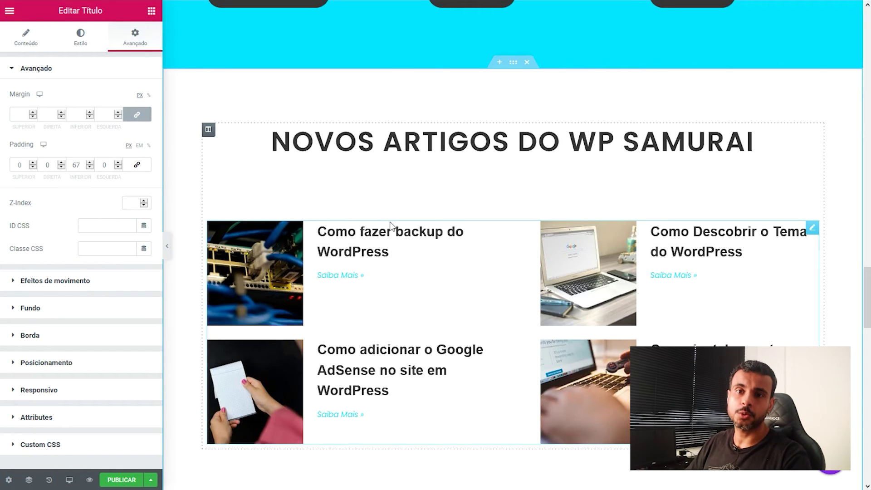
{"action": "scroll", "coordinate": [473, 77], "scroll_direction": "down", "scroll_amount": 3}
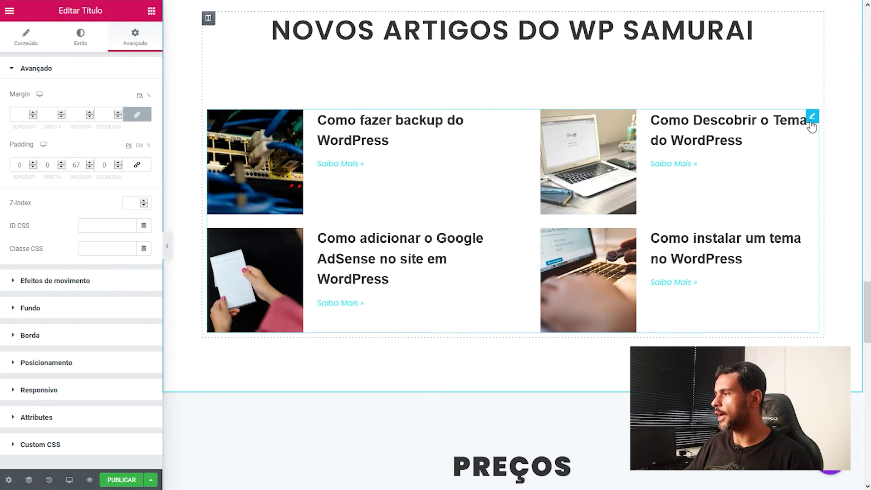
{"action": "left_click", "coordinate": [812, 117]}
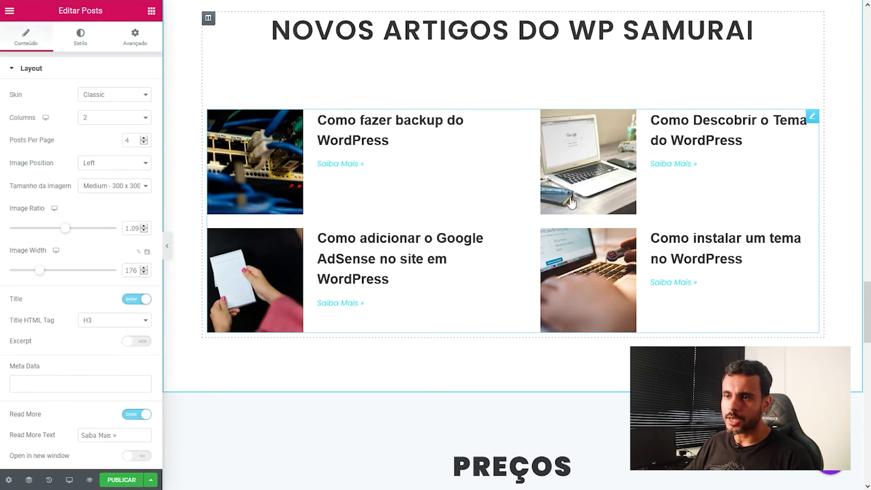
{"action": "left_click", "coordinate": [94, 96]}
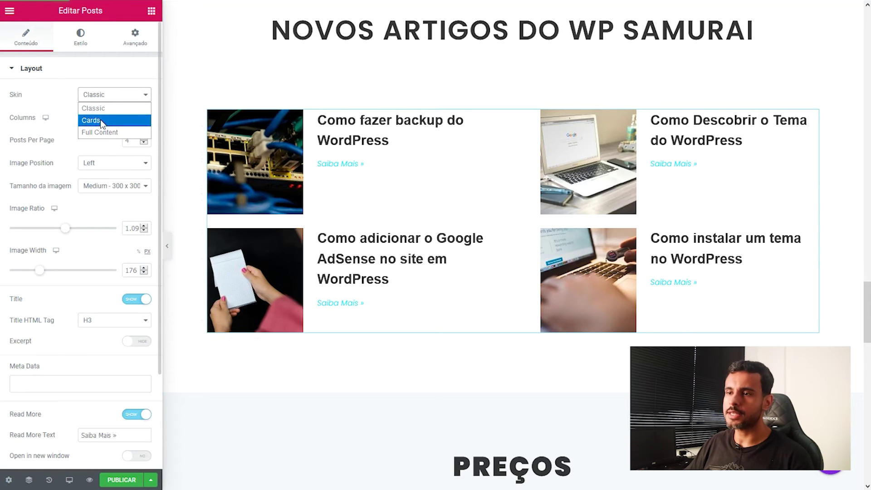
{"action": "left_click", "coordinate": [93, 108]}
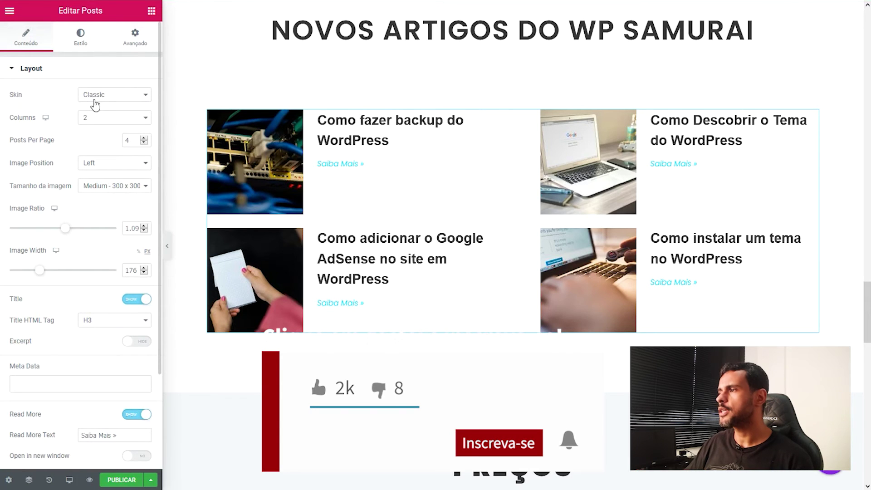
Switch the posts list's skin to Cards and look over the resulting layout.
{"action": "left_click", "coordinate": [95, 96]}
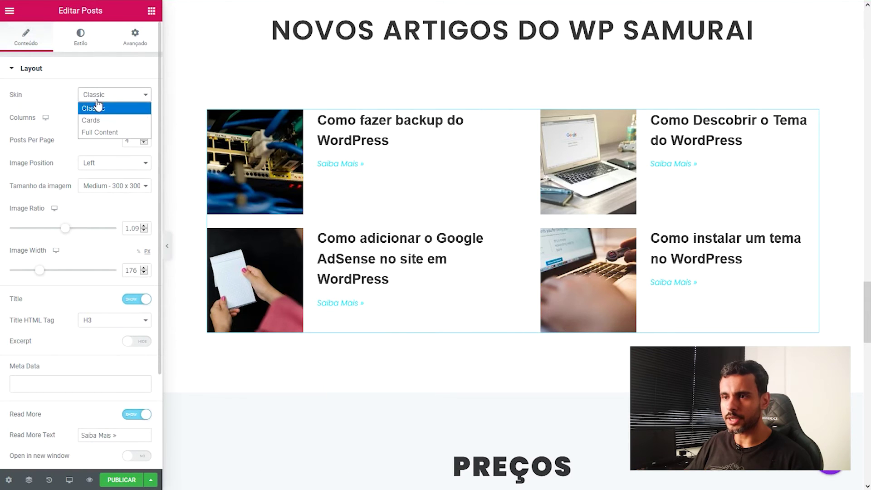
{"action": "left_click", "coordinate": [96, 120]}
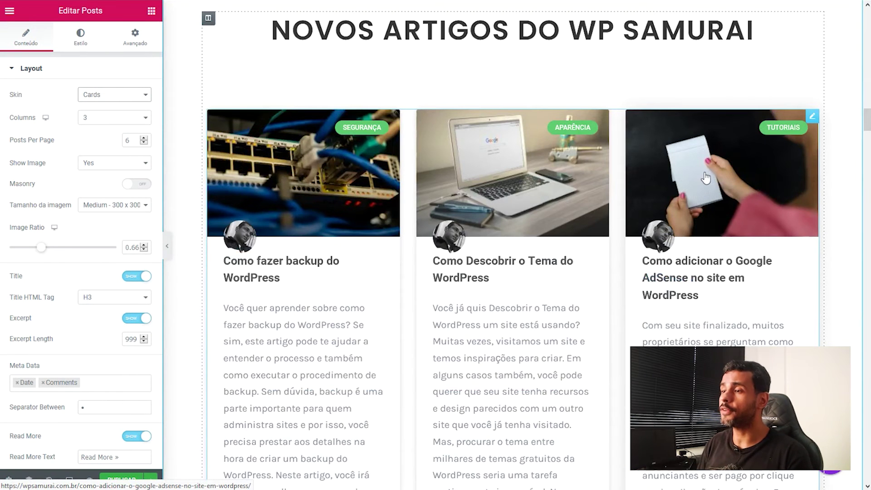
{"action": "scroll", "coordinate": [602, 175], "scroll_direction": "down", "scroll_amount": 8}
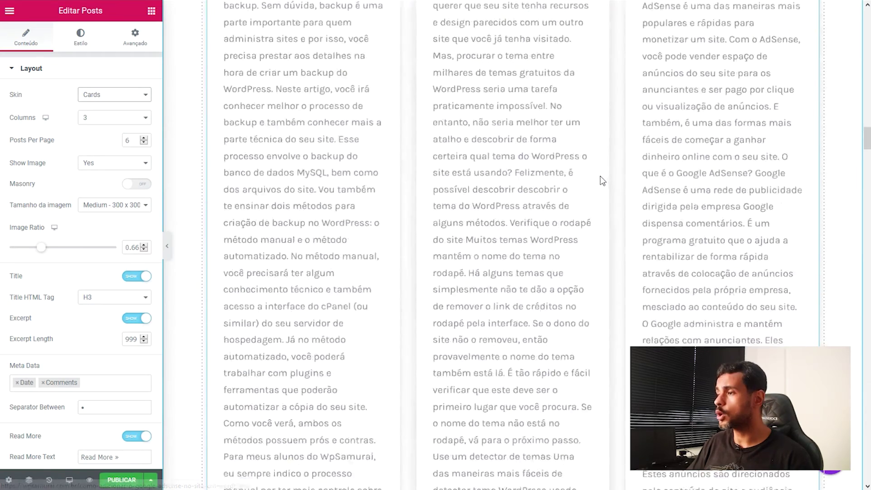
{"action": "scroll", "coordinate": [599, 180], "scroll_direction": "up", "scroll_amount": 10}
{"action": "scroll", "coordinate": [600, 181], "scroll_direction": "down", "scroll_amount": 1}
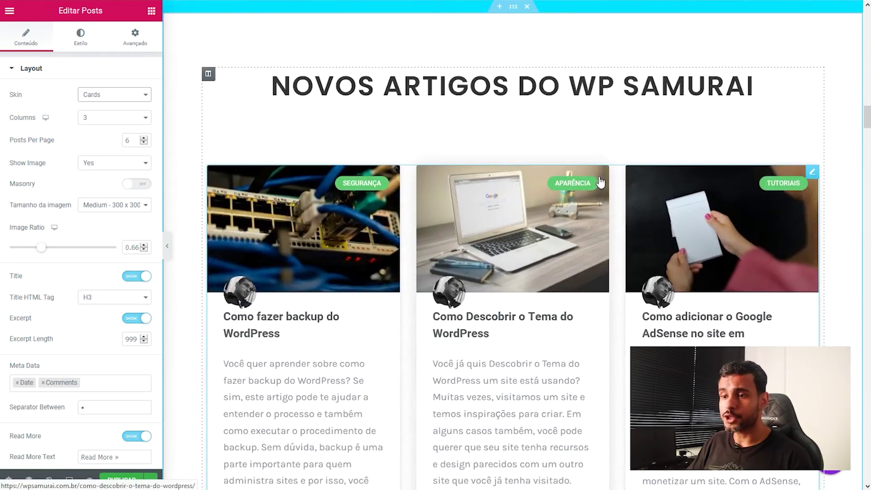
Hide the excerpt on the post cards and check the shortened cards.
{"action": "left_click", "coordinate": [138, 320]}
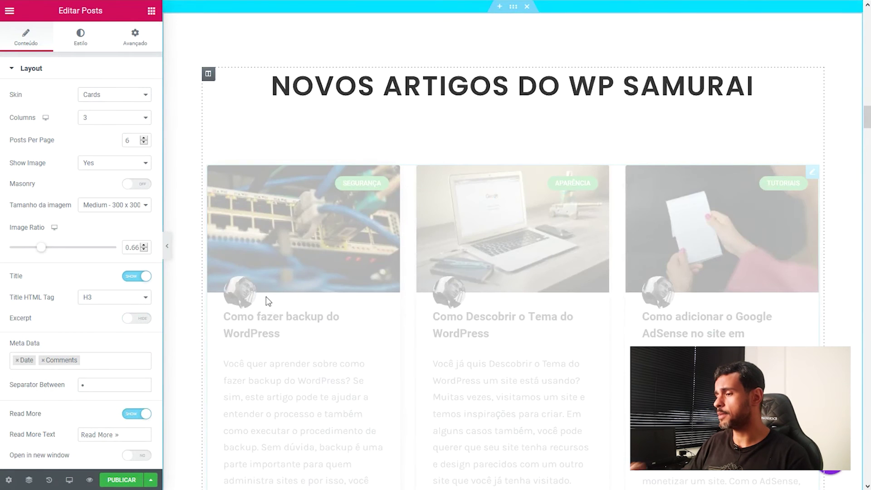
{"action": "scroll", "coordinate": [439, 229], "scroll_direction": "down", "scroll_amount": 4}
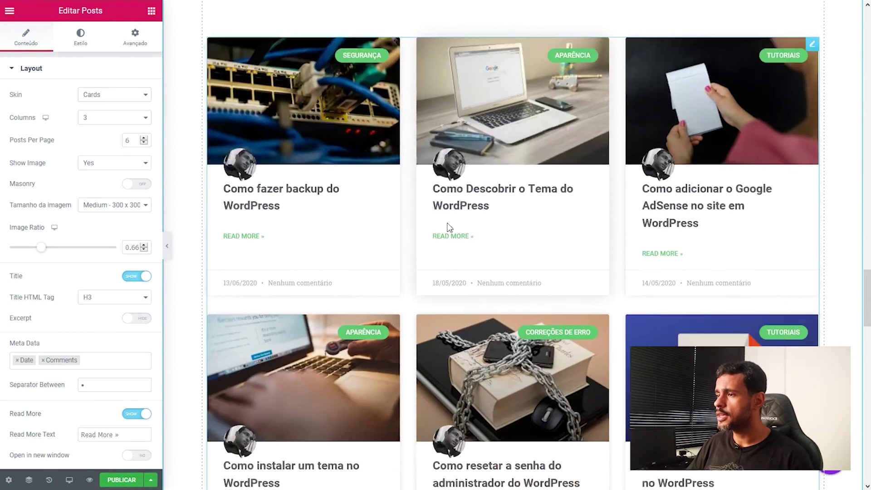
{"action": "scroll", "coordinate": [595, 298], "scroll_direction": "up", "scroll_amount": 4}
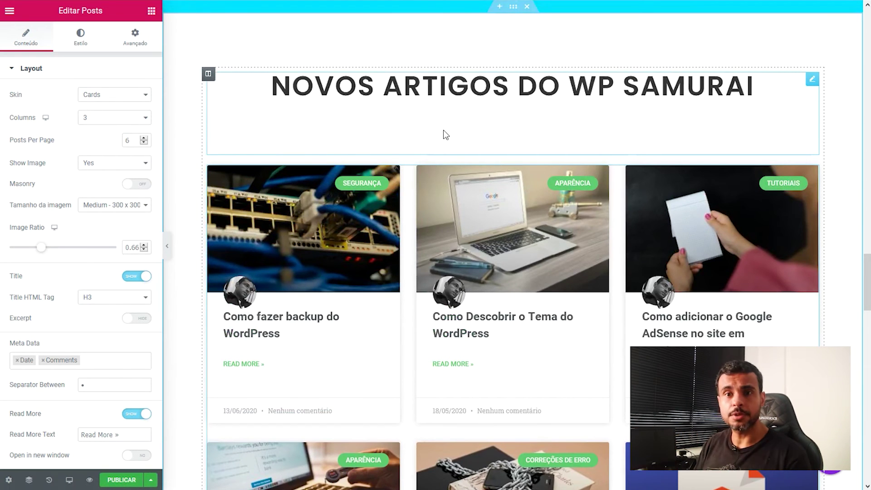
Open the Iniciante price table in the Preços section and set its price to 289.
{"action": "scroll", "coordinate": [475, 129], "scroll_direction": "down", "scroll_amount": 15}
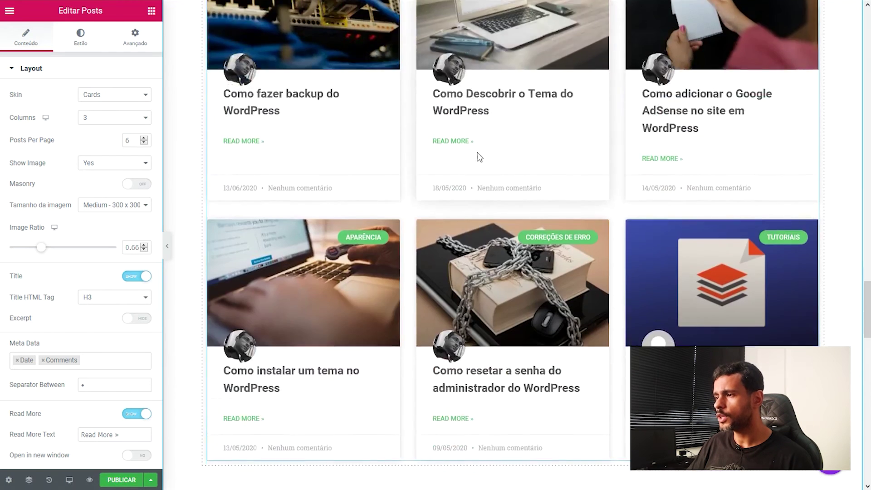
{"action": "scroll", "coordinate": [496, 165], "scroll_direction": "down", "scroll_amount": 1}
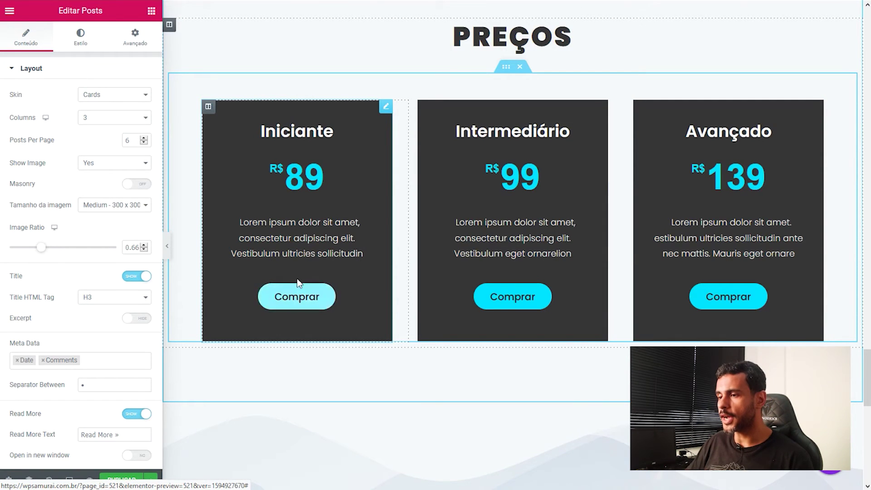
{"action": "left_click", "coordinate": [297, 300]}
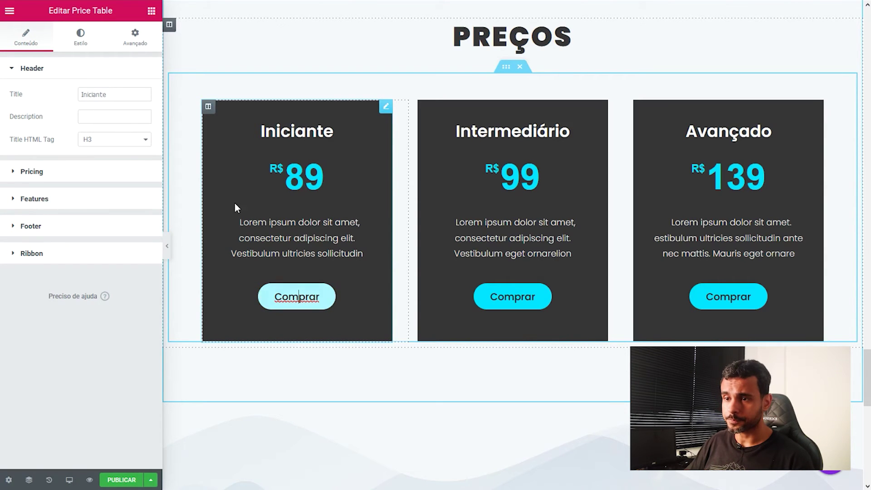
{"action": "left_click", "coordinate": [16, 174]}
{"action": "double_click", "coordinate": [97, 147]}
{"action": "left_click", "coordinate": [105, 143]}
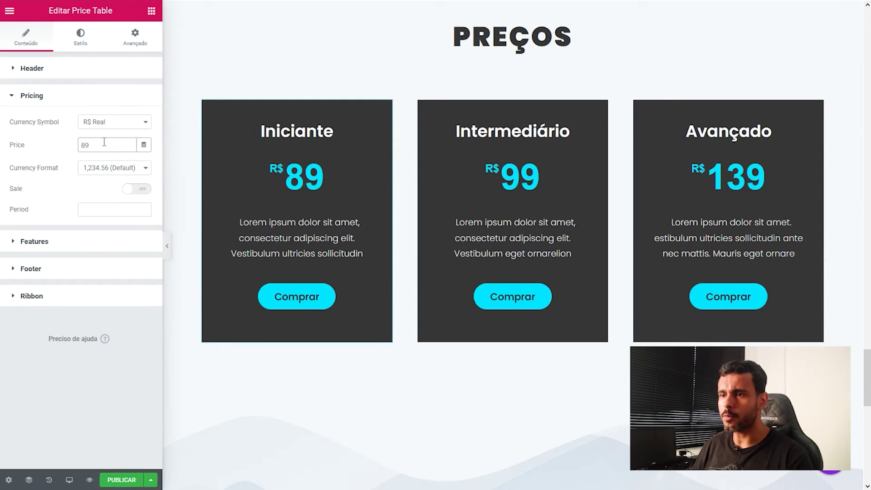
{"action": "type", "text": "2"}
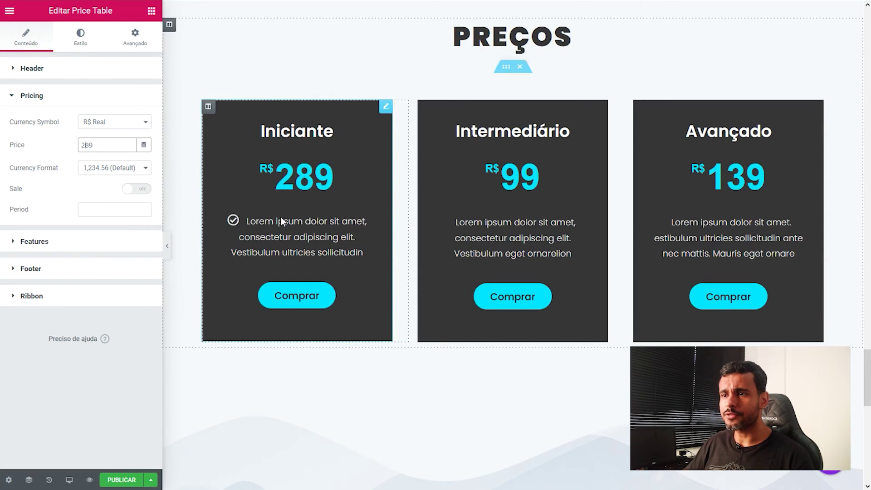
Try the $ Dollar currency symbol on the Iniciante price and restore R$ Real.
{"action": "left_click", "coordinate": [103, 123]}
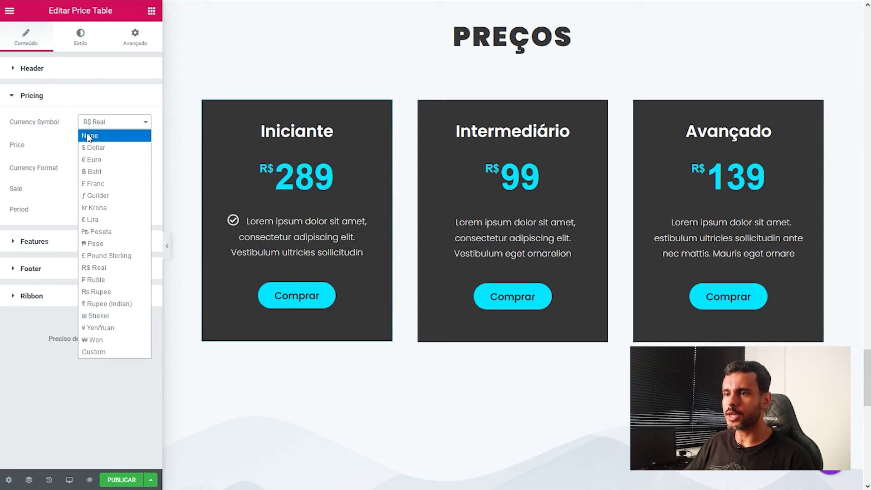
{"action": "left_click", "coordinate": [92, 147]}
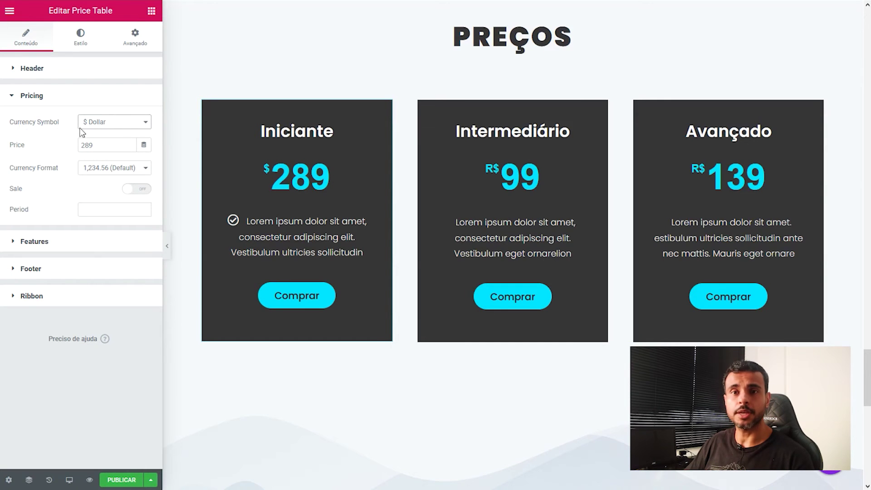
{"action": "left_click", "coordinate": [113, 129]}
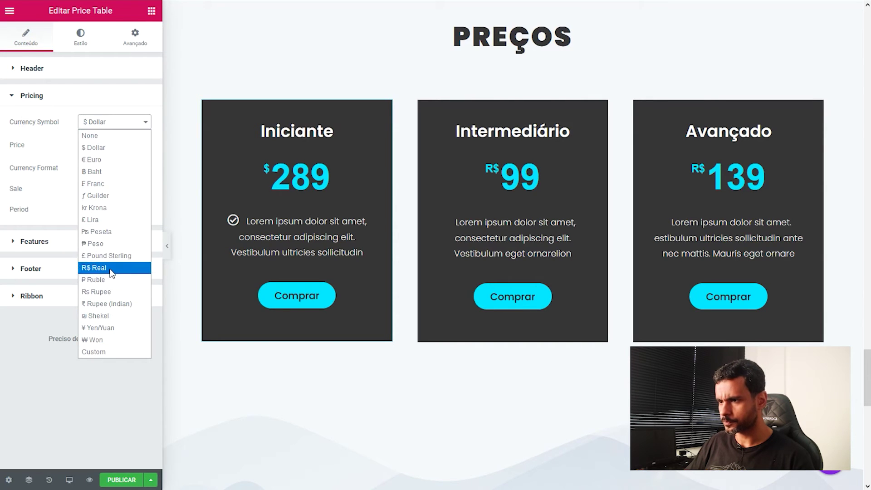
{"action": "left_click", "coordinate": [94, 267]}
{"action": "left_click", "coordinate": [38, 96]}
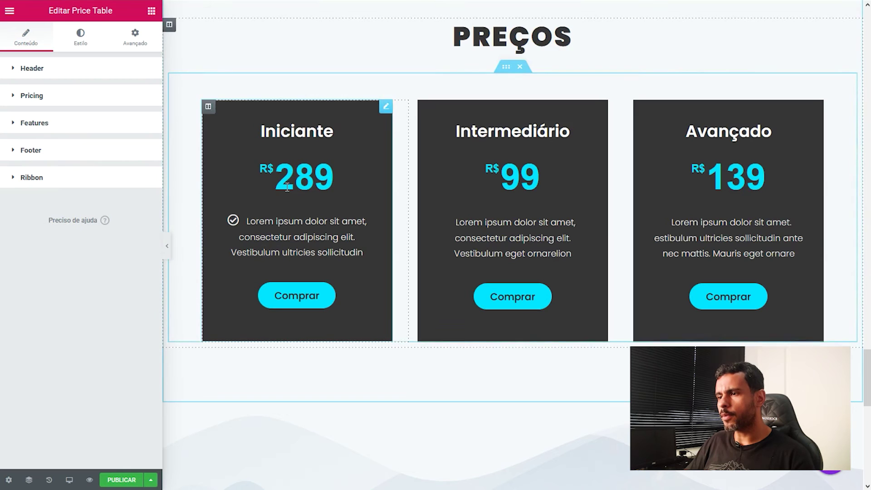
Browse the icon library for the Iniciante plan's feature item, leave it without choosing, and remove the item's check icon.
{"action": "left_click", "coordinate": [36, 123]}
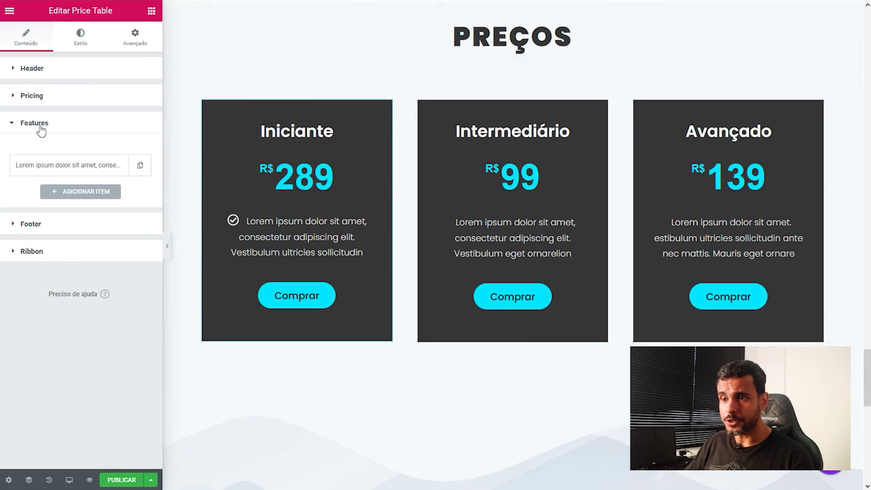
{"action": "left_click", "coordinate": [75, 169]}
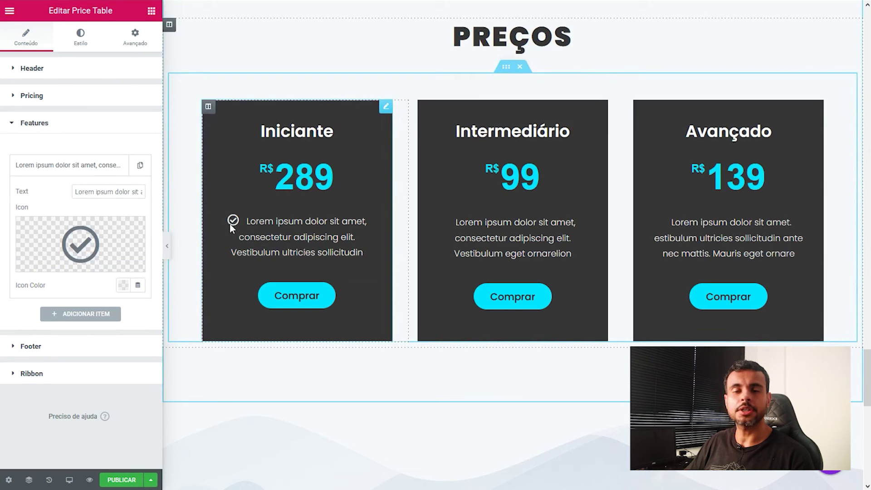
{"action": "left_click", "coordinate": [88, 244]}
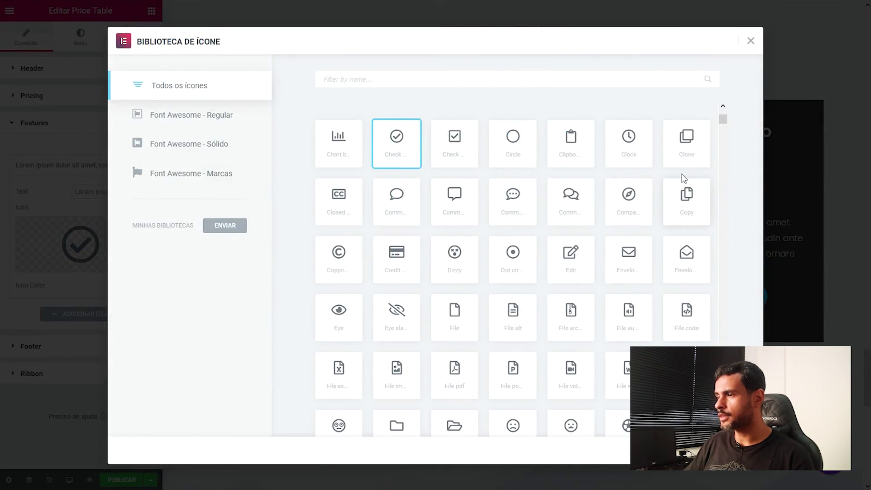
{"action": "scroll", "coordinate": [680, 180], "scroll_direction": "down", "scroll_amount": 8}
{"action": "scroll", "coordinate": [680, 181], "scroll_direction": "down", "scroll_amount": 15}
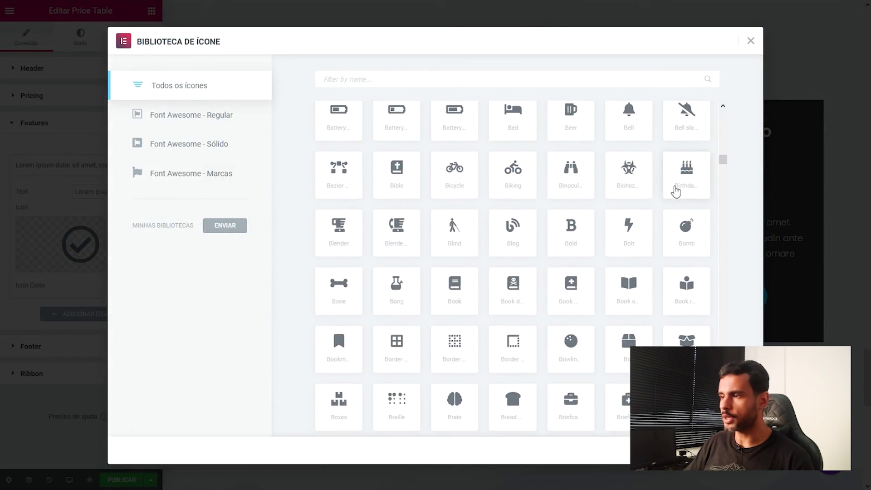
{"action": "scroll", "coordinate": [666, 202], "scroll_direction": "up", "scroll_amount": 10}
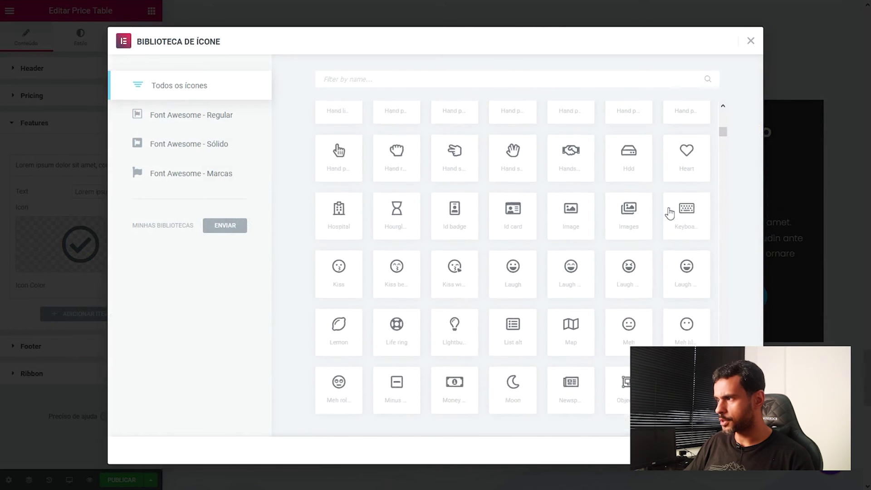
{"action": "left_click", "coordinate": [750, 41]}
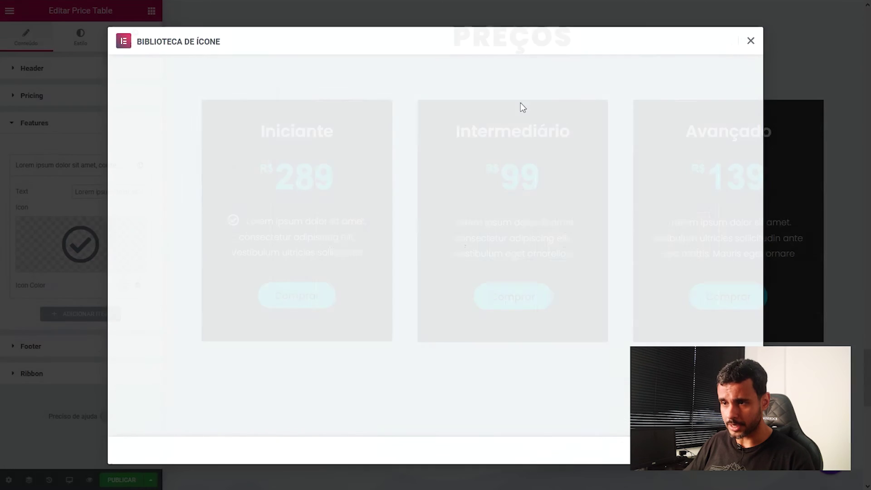
{"action": "mouse_move", "coordinate": [136, 233]}
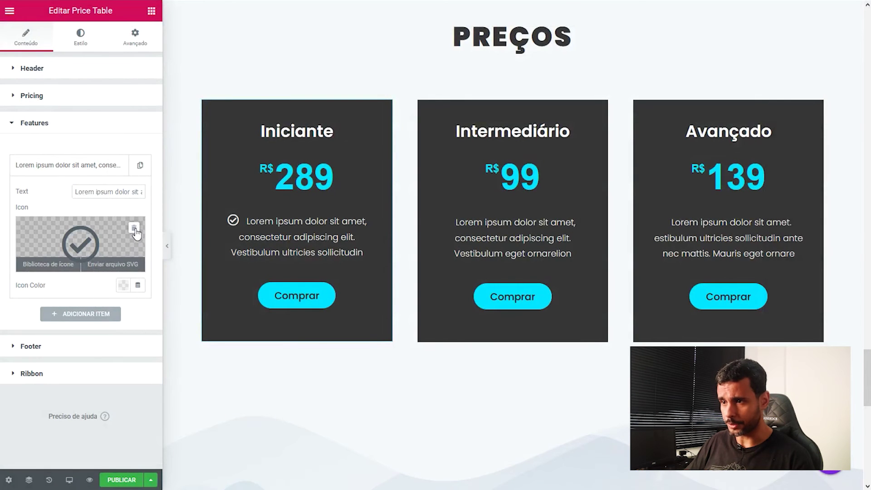
{"action": "left_click", "coordinate": [135, 230]}
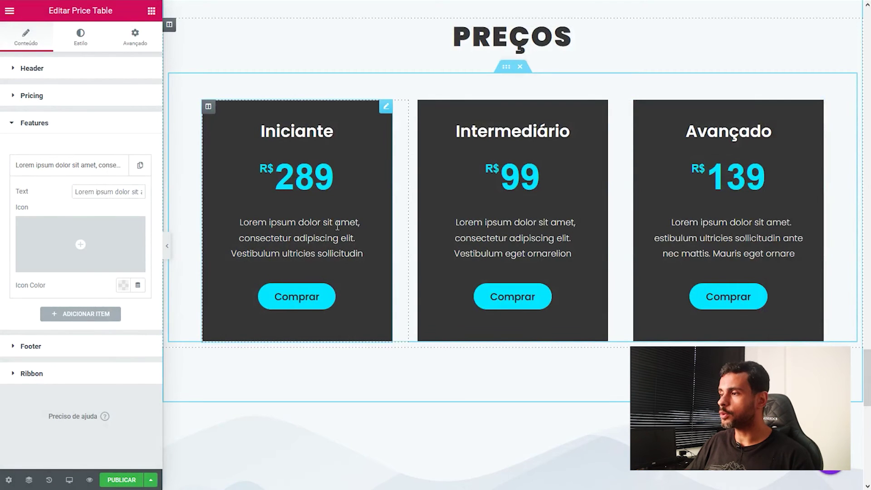
Try the double-tick icon from a "check" search on the Iniciante feature item, and remove it again.
{"action": "left_click", "coordinate": [87, 245]}
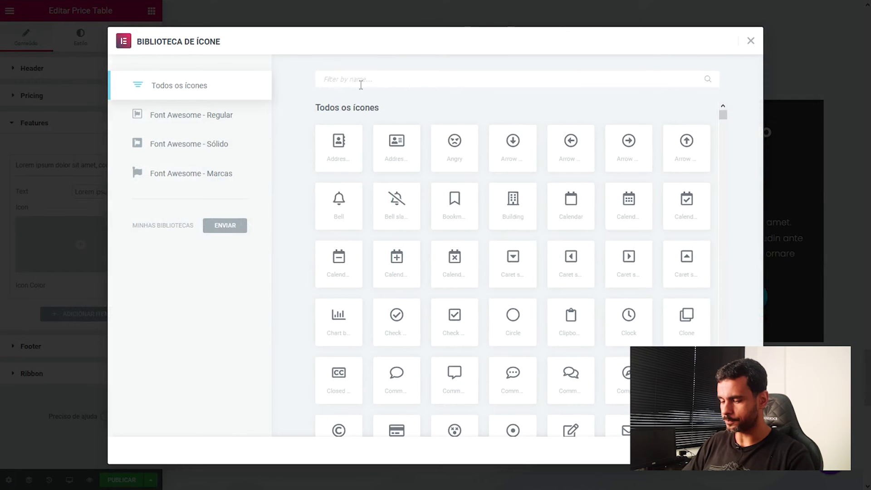
{"action": "type", "text": "check"}
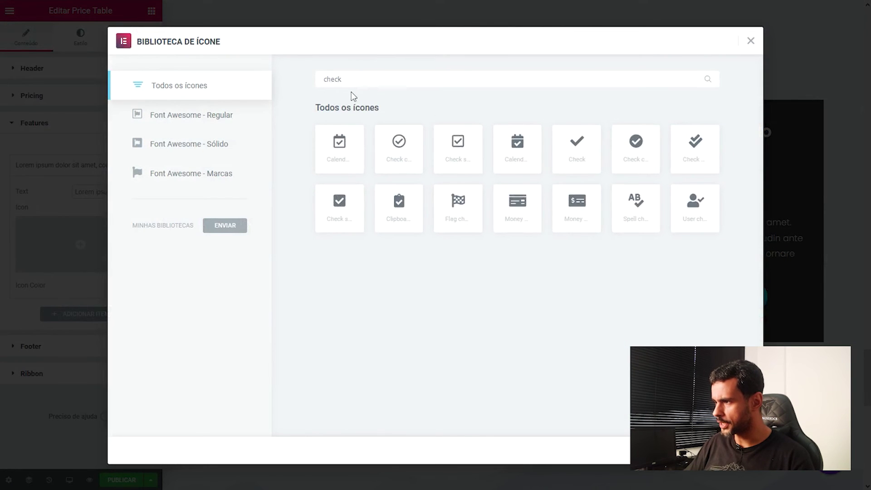
{"action": "left_click", "coordinate": [694, 149]}
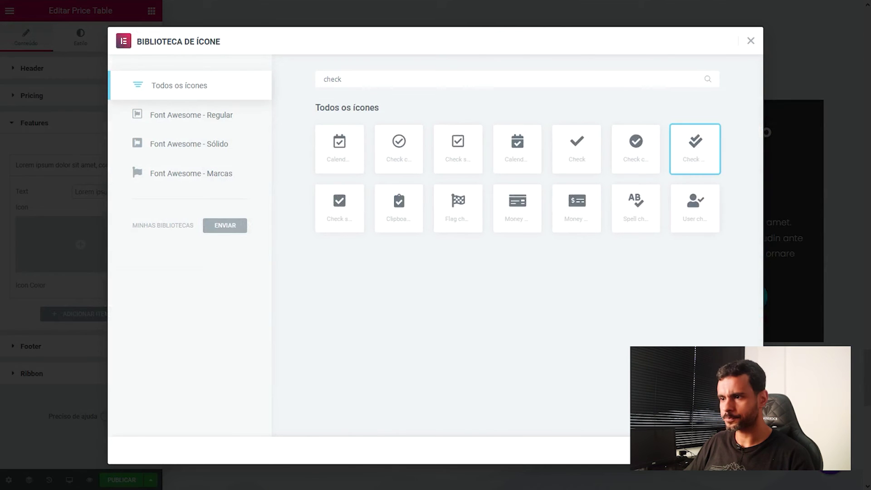
{"action": "left_click", "coordinate": [730, 450]}
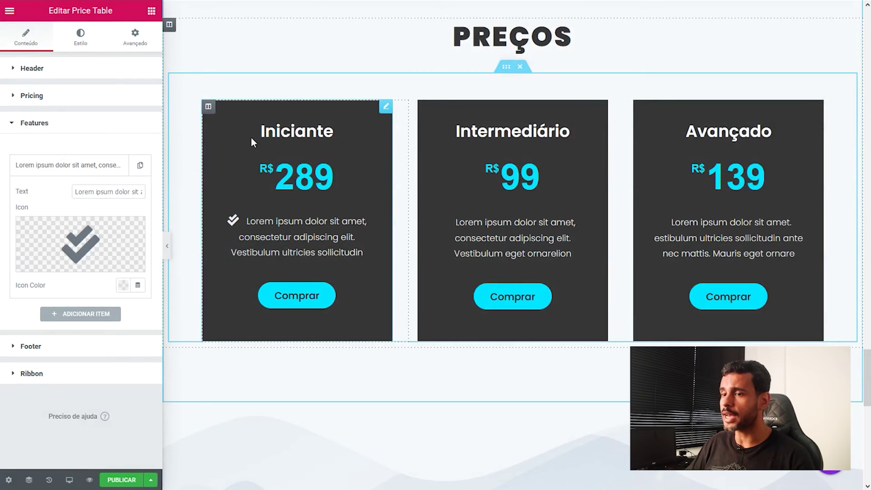
{"action": "mouse_move", "coordinate": [63, 243]}
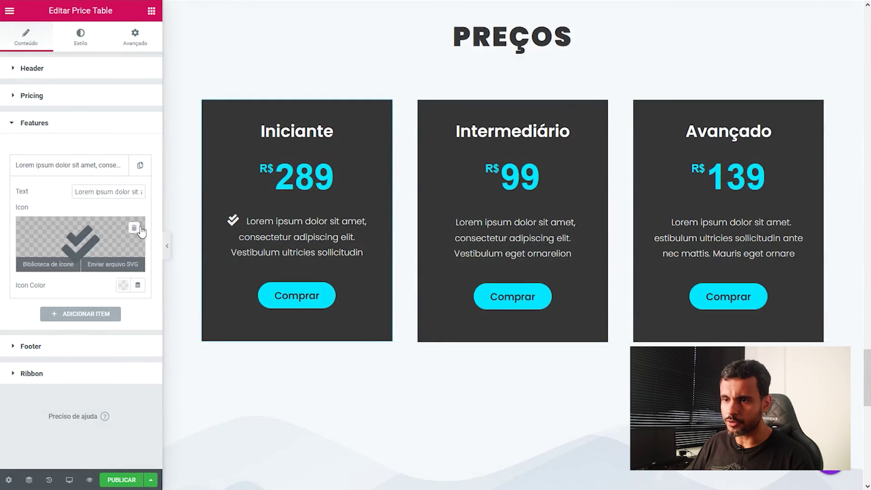
{"action": "left_click", "coordinate": [134, 227]}
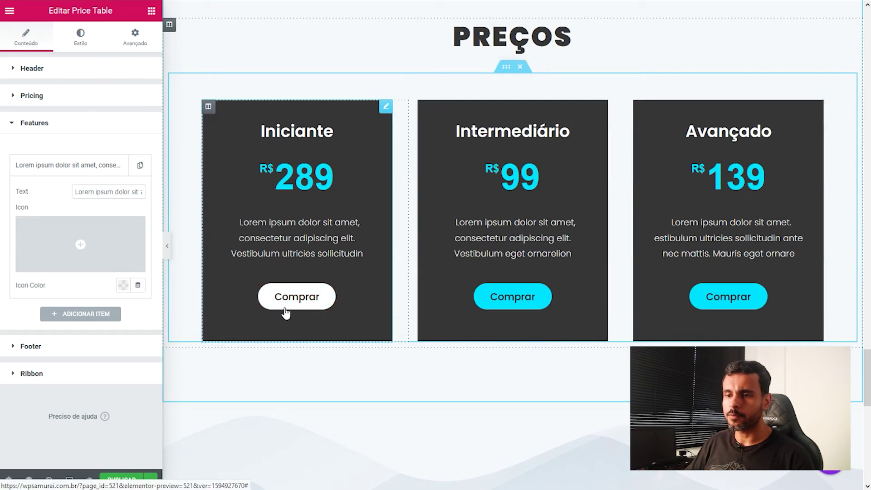
Review the Iniciante button's link setting and try the Popular ribbon on the plan, hiding it again.
{"action": "left_click", "coordinate": [30, 347]}
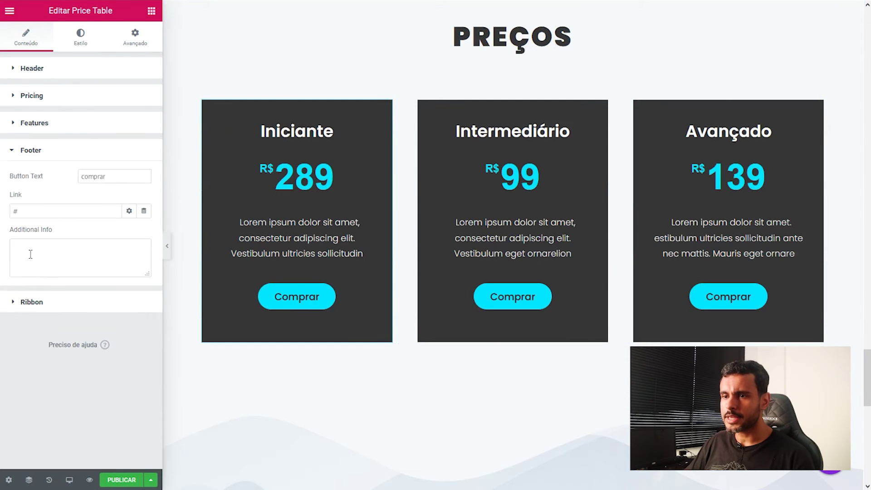
{"action": "double_click", "coordinate": [33, 213]}
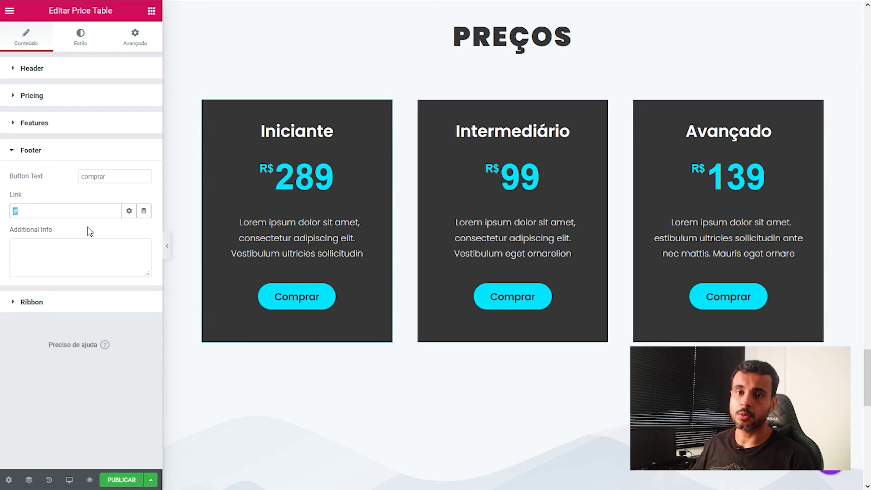
{"action": "left_click", "coordinate": [31, 301]}
{"action": "left_click", "coordinate": [136, 211]}
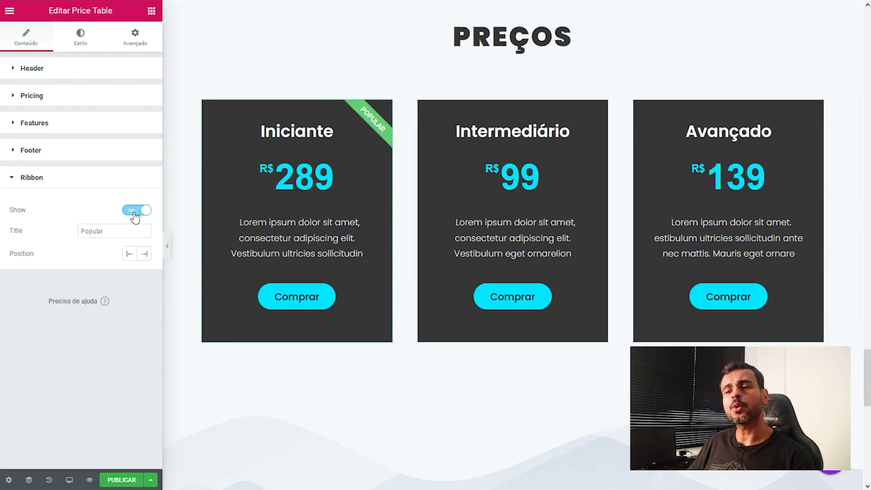
{"action": "left_click", "coordinate": [136, 211]}
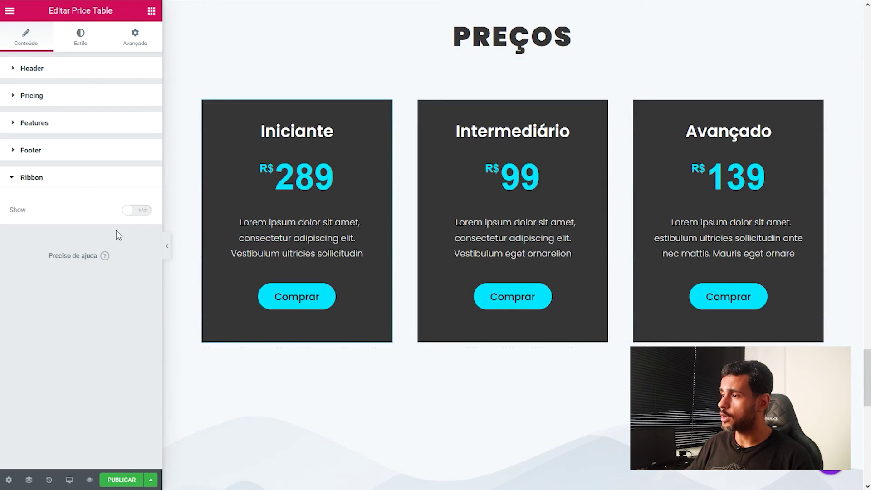
Show the Popular ribbon on the Intermediário price table.
{"action": "left_click", "coordinate": [532, 132]}
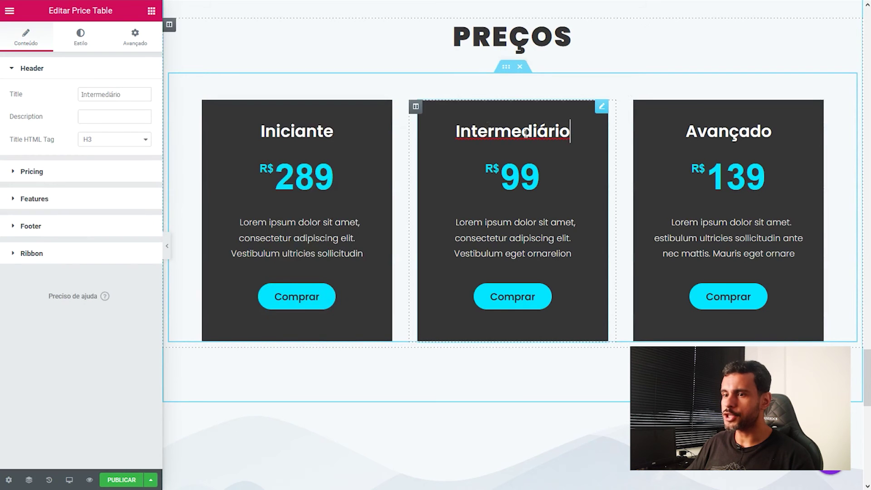
{"action": "left_click", "coordinate": [15, 257]}
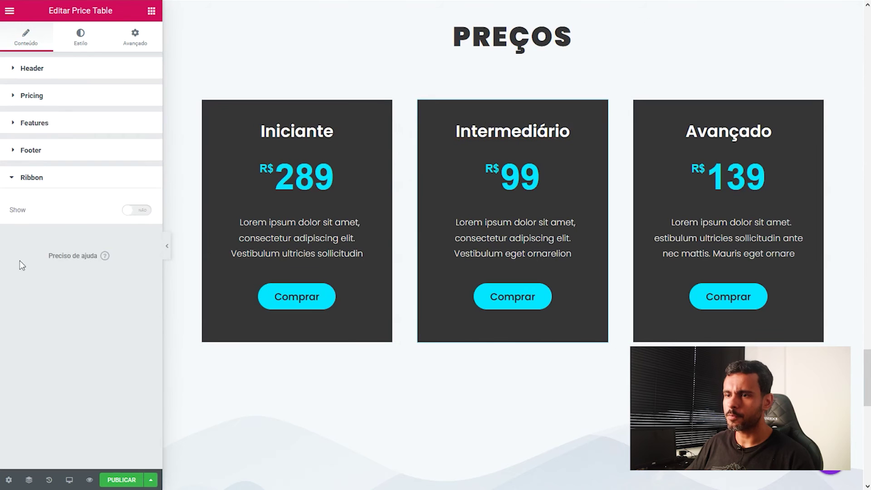
{"action": "left_click", "coordinate": [136, 210]}
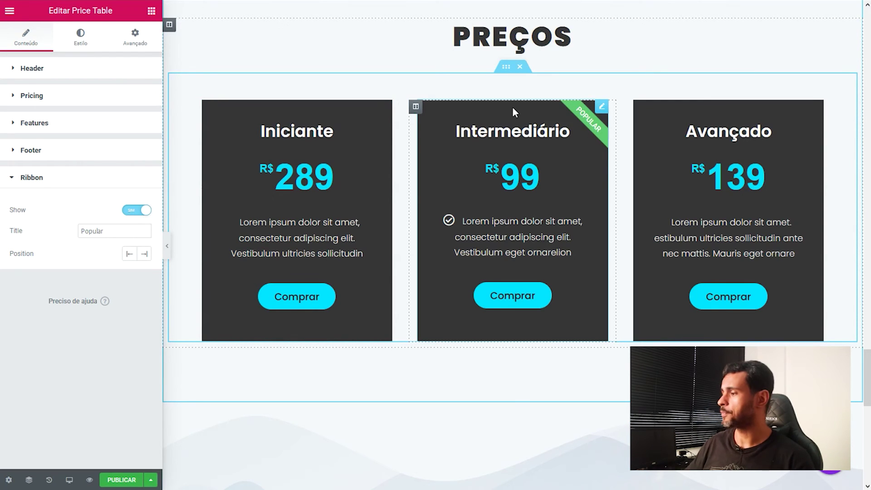
Review the ebook sign-up section and the logo carousel below the prices, and return to the start of the page.
{"action": "scroll", "coordinate": [615, 280], "scroll_direction": "down", "scroll_amount": 5}
{"action": "scroll", "coordinate": [615, 280], "scroll_direction": "down", "scroll_amount": 3}
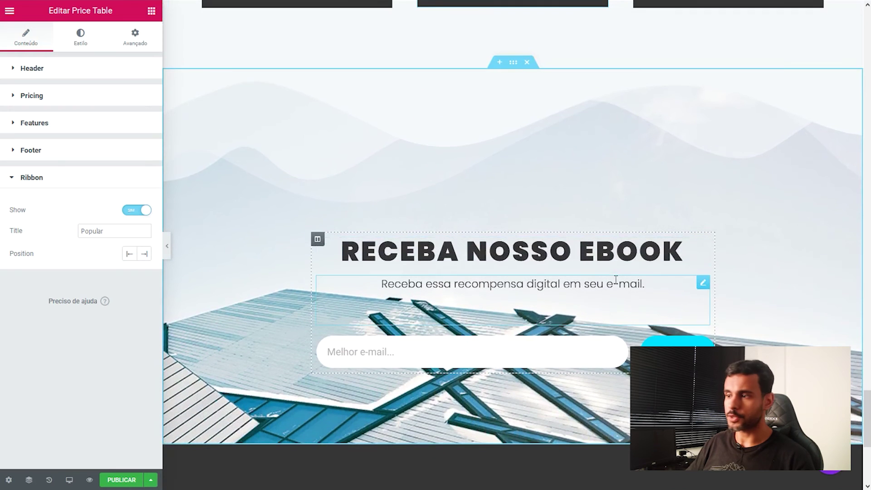
{"action": "scroll", "coordinate": [616, 277], "scroll_direction": "down", "scroll_amount": 3}
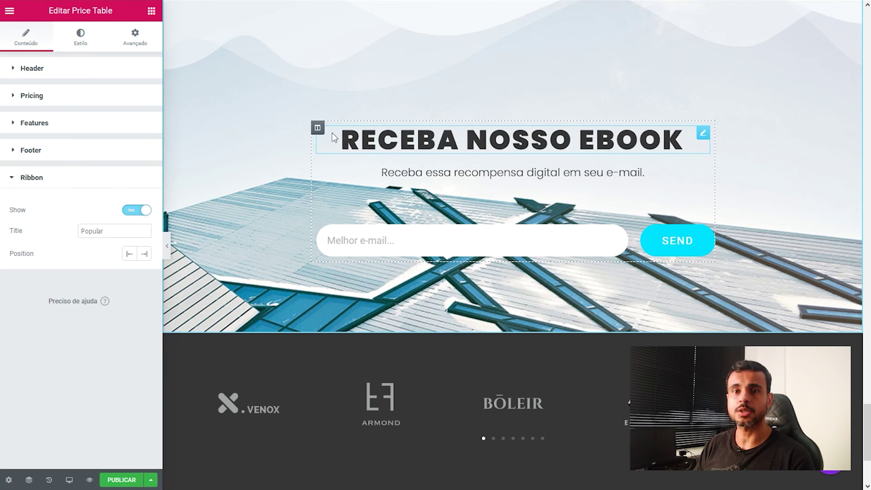
{"action": "scroll", "coordinate": [772, 116], "scroll_direction": "down", "scroll_amount": 3}
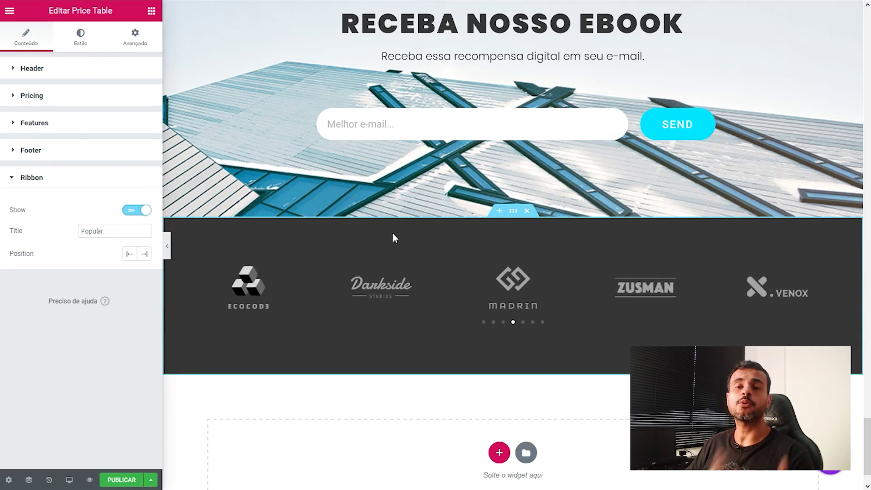
{"action": "scroll", "coordinate": [392, 240], "scroll_direction": "down", "scroll_amount": 15}
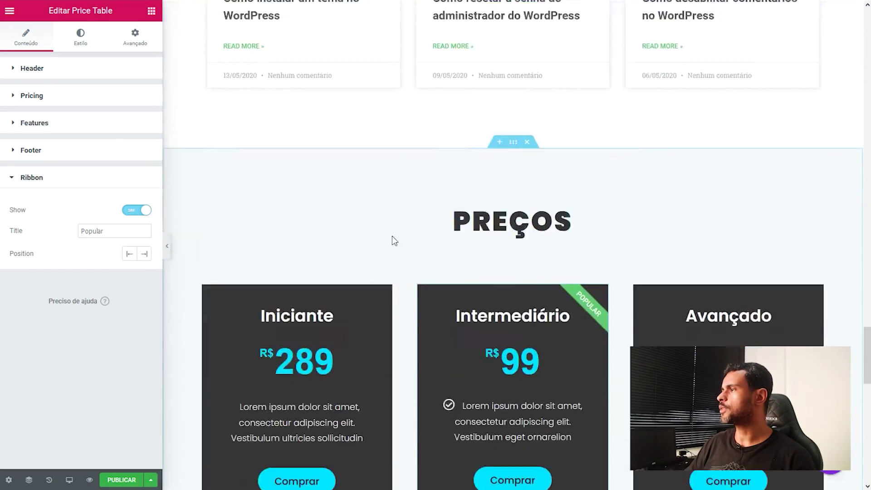
{"action": "scroll", "coordinate": [394, 268], "scroll_direction": "up", "scroll_amount": 10}
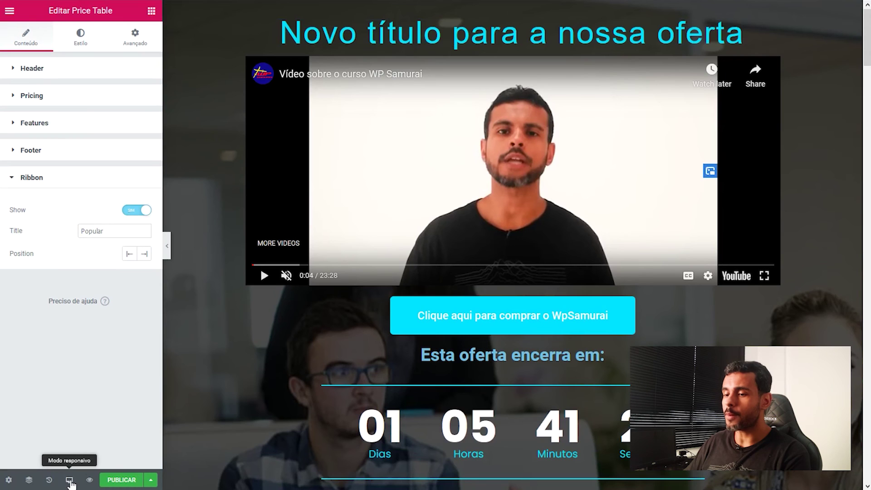
Preview the page in the Tablet responsive mode and examine how its title, video, countdown, benefits and quote sections adapt.
{"action": "left_click", "coordinate": [70, 481]}
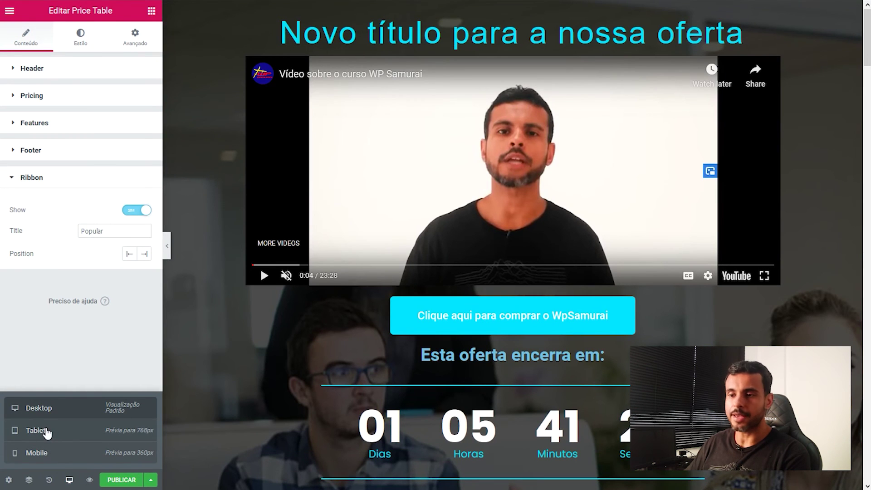
{"action": "left_click", "coordinate": [37, 431]}
{"action": "scroll", "coordinate": [620, 188], "scroll_direction": "down", "scroll_amount": 15}
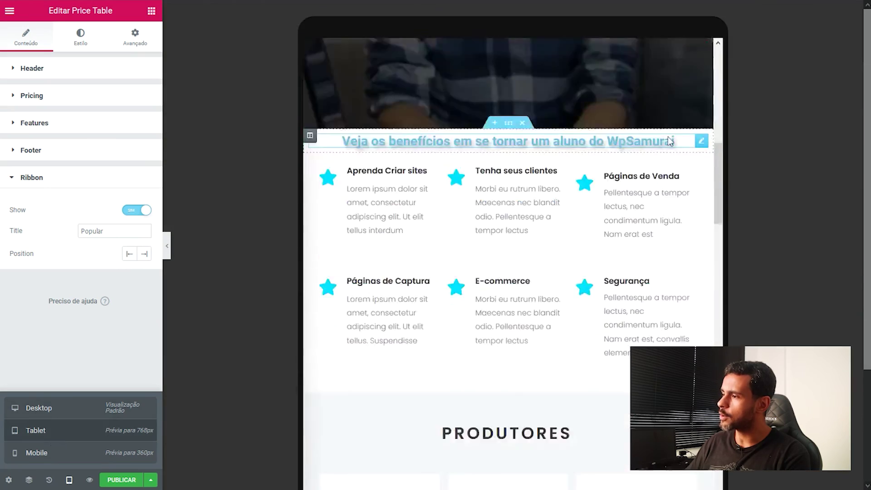
{"action": "scroll", "coordinate": [620, 188], "scroll_direction": "down", "scroll_amount": 3}
{"action": "scroll", "coordinate": [628, 256], "scroll_direction": "up", "scroll_amount": 20}
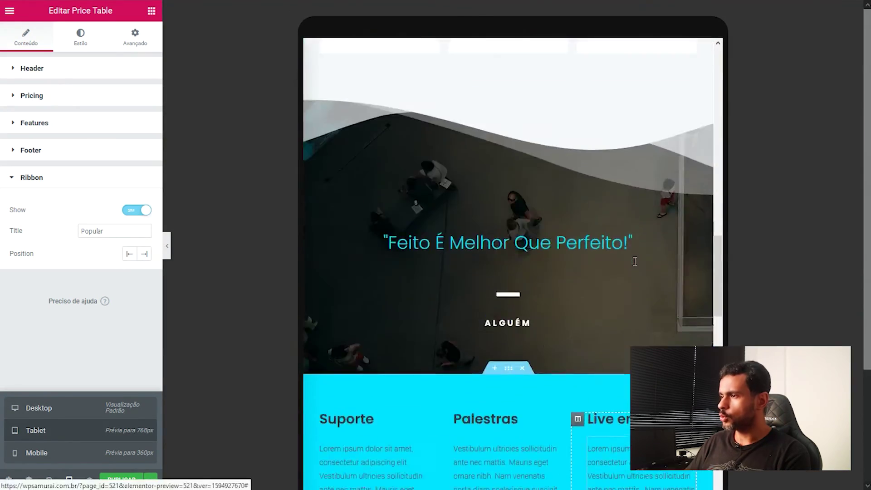
{"action": "scroll", "coordinate": [635, 266], "scroll_direction": "down", "scroll_amount": 6}
{"action": "scroll", "coordinate": [635, 261], "scroll_direction": "up", "scroll_amount": 10}
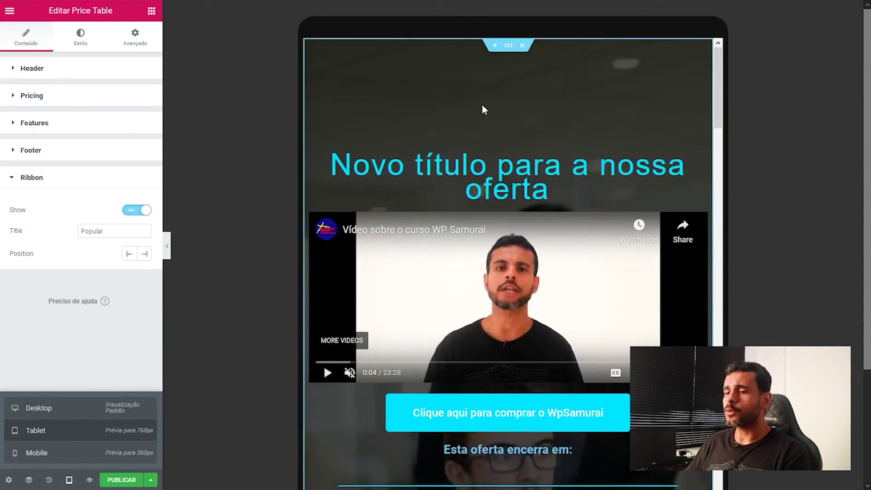
{"action": "scroll", "coordinate": [484, 108], "scroll_direction": "down", "scroll_amount": 8}
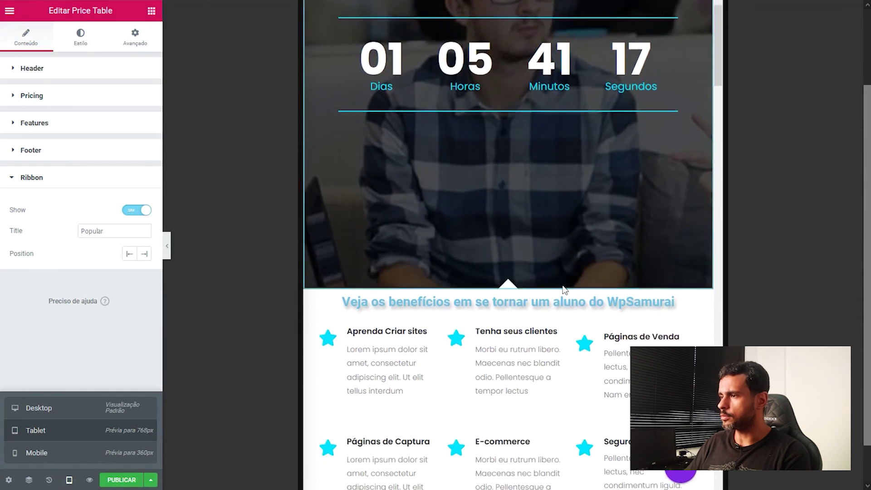
{"action": "scroll", "coordinate": [405, 279], "scroll_direction": "down", "scroll_amount": 2}
{"action": "scroll", "coordinate": [409, 280], "scroll_direction": "up", "scroll_amount": 9}
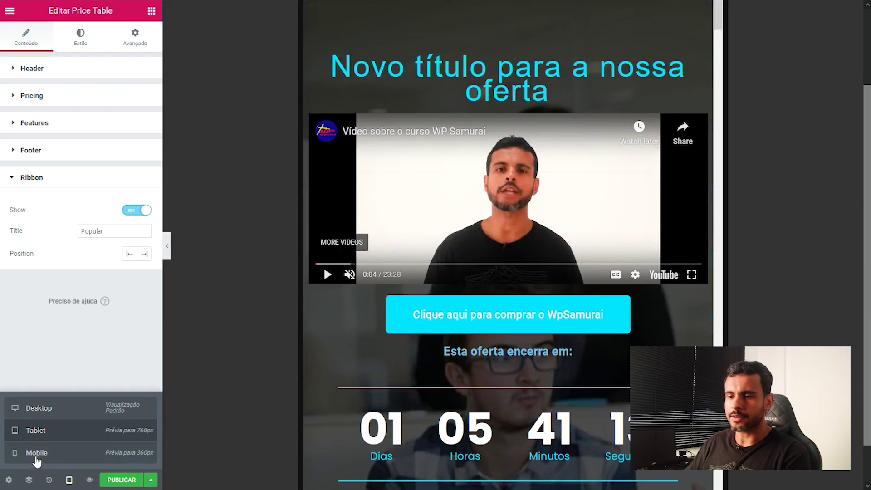
Preview the page in the Mobile responsive mode and examine how its offer header, countdown, benefits, testimonials and prices stack.
{"action": "left_click", "coordinate": [51, 452]}
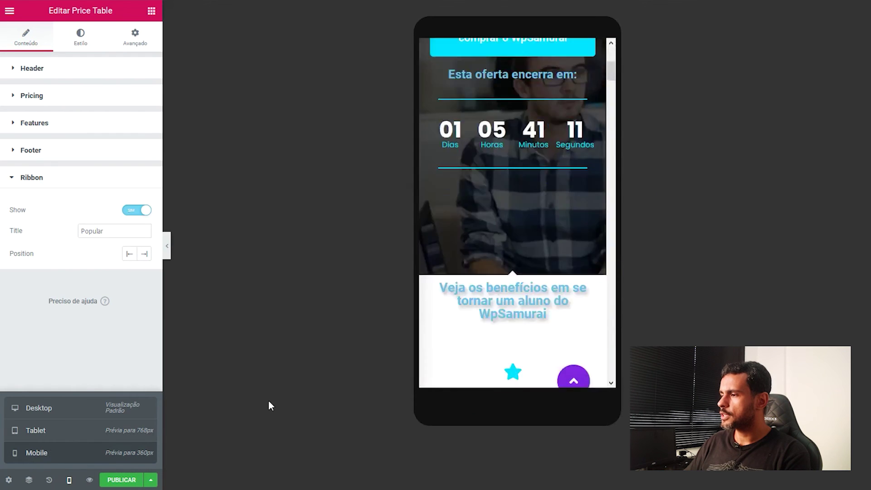
{"action": "scroll", "coordinate": [512, 285], "scroll_direction": "up", "scroll_amount": 20}
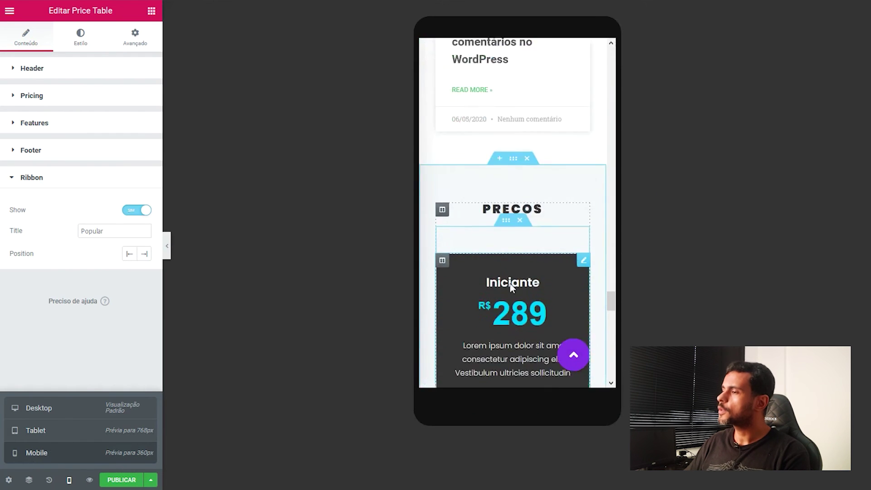
{"action": "scroll", "coordinate": [513, 286], "scroll_direction": "up", "scroll_amount": 20}
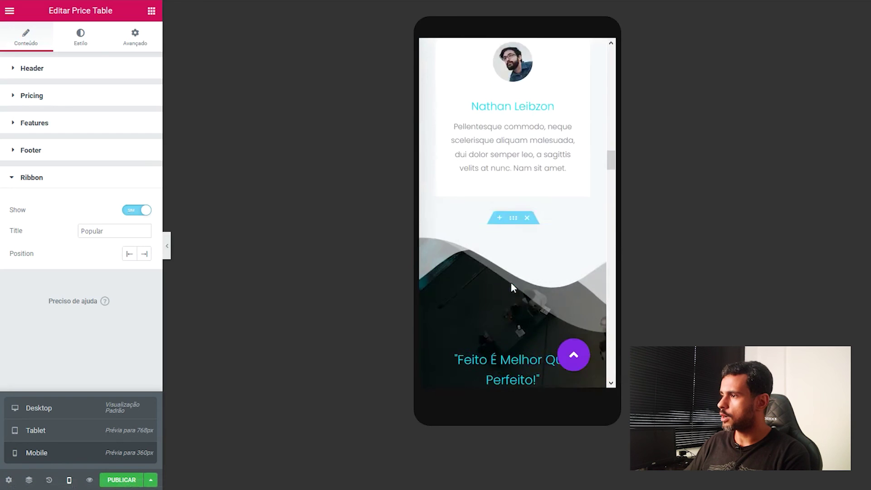
{"action": "scroll", "coordinate": [514, 291], "scroll_direction": "down", "scroll_amount": 12}
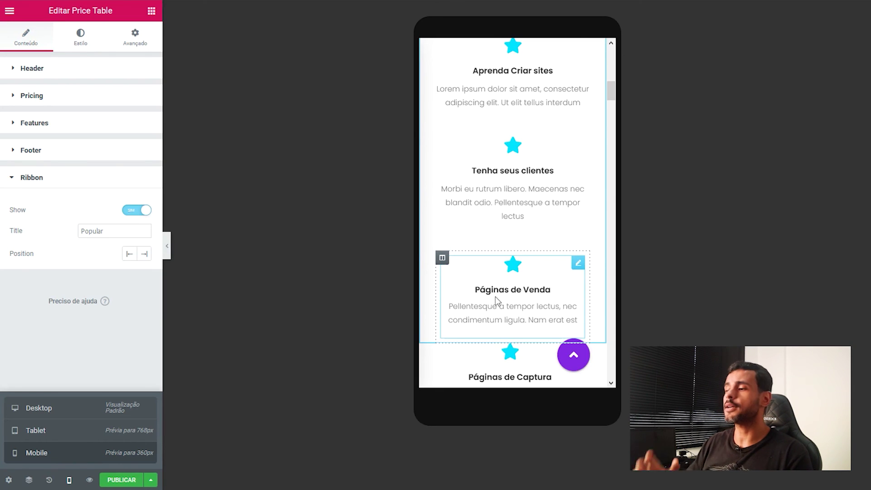
{"action": "scroll", "coordinate": [497, 300], "scroll_direction": "up", "scroll_amount": 1}
{"action": "left_click", "coordinate": [532, 206]}
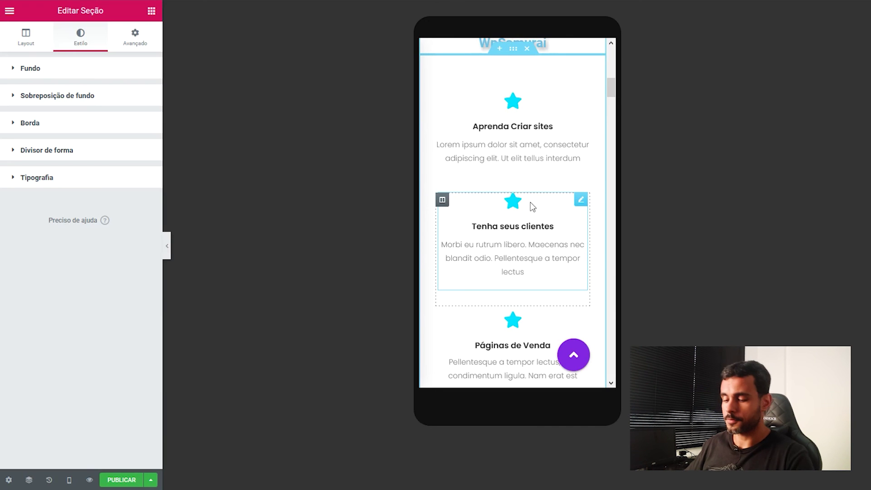
{"action": "scroll", "coordinate": [469, 249], "scroll_direction": "up", "scroll_amount": 5}
{"action": "scroll", "coordinate": [470, 251], "scroll_direction": "up", "scroll_amount": 4}
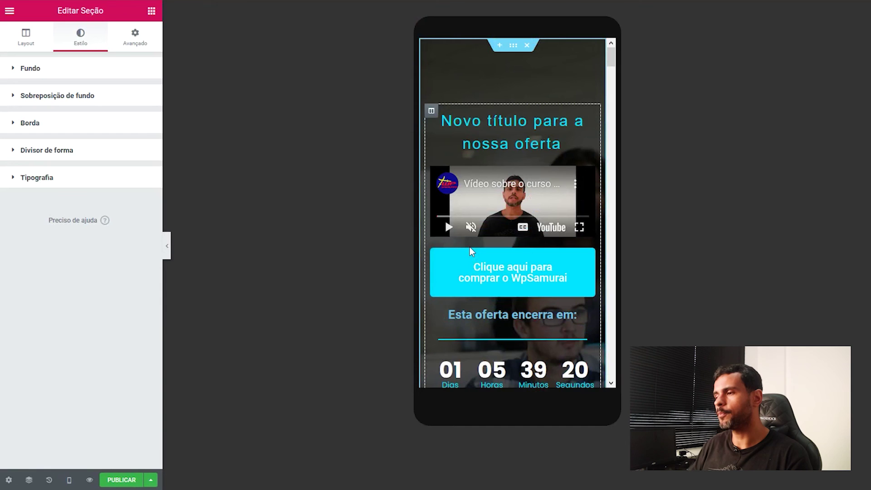